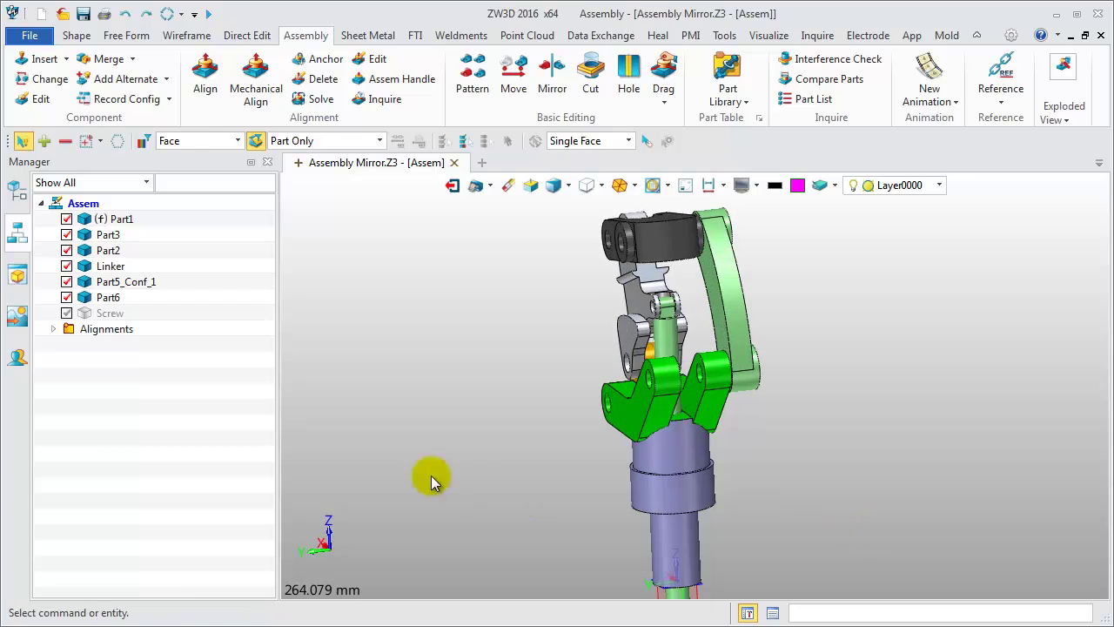
# Step: Mirror the light-green link arm across the XZ plane as duplicated geometry, Part3_1_Mirror_1
pyautogui.click(552, 76)
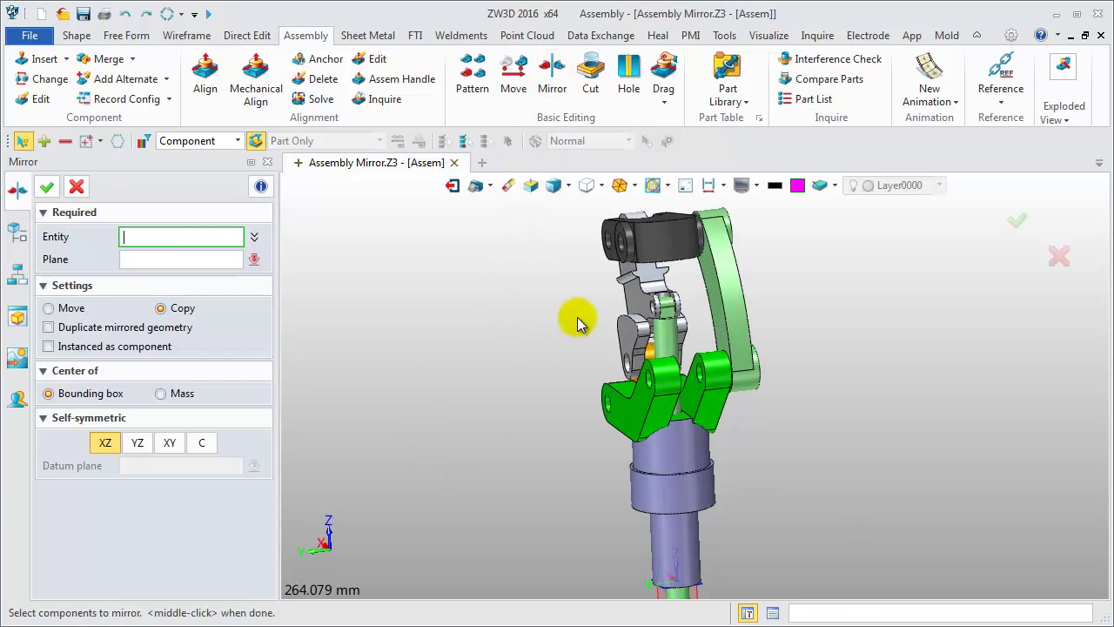
pyautogui.click(733, 312)
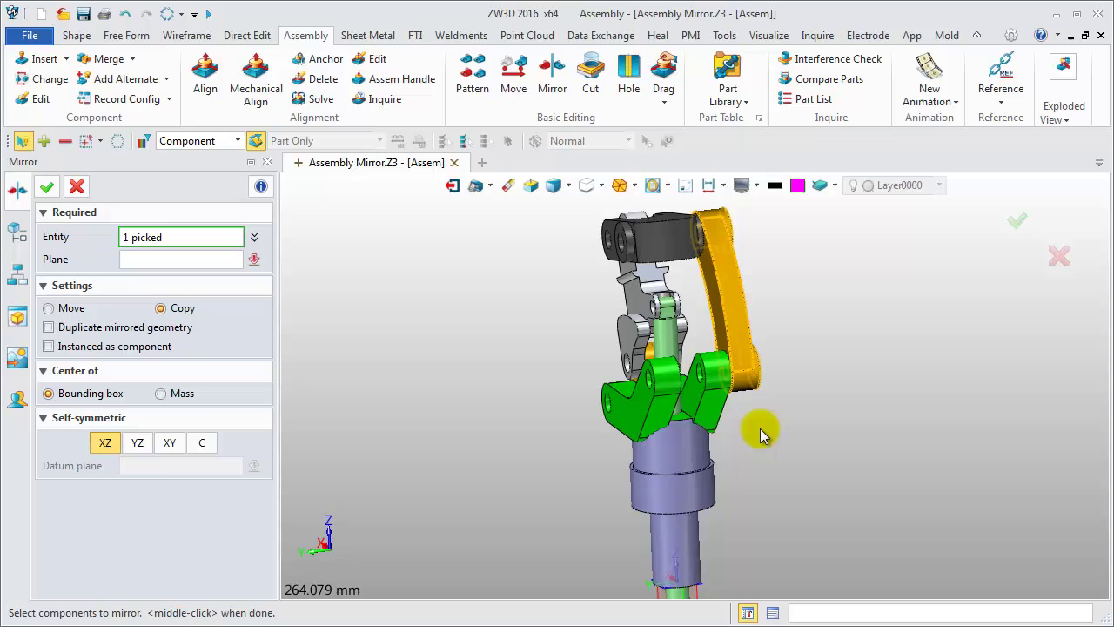
pyautogui.middleClick(760, 436)
pyautogui.click(685, 599)
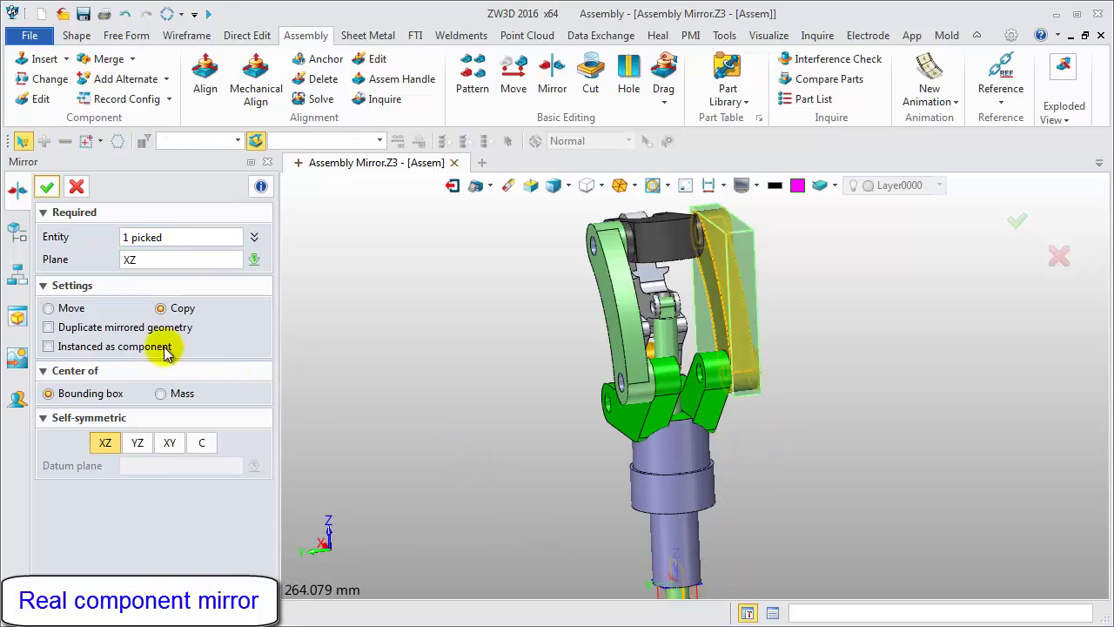
pyautogui.click(49, 328)
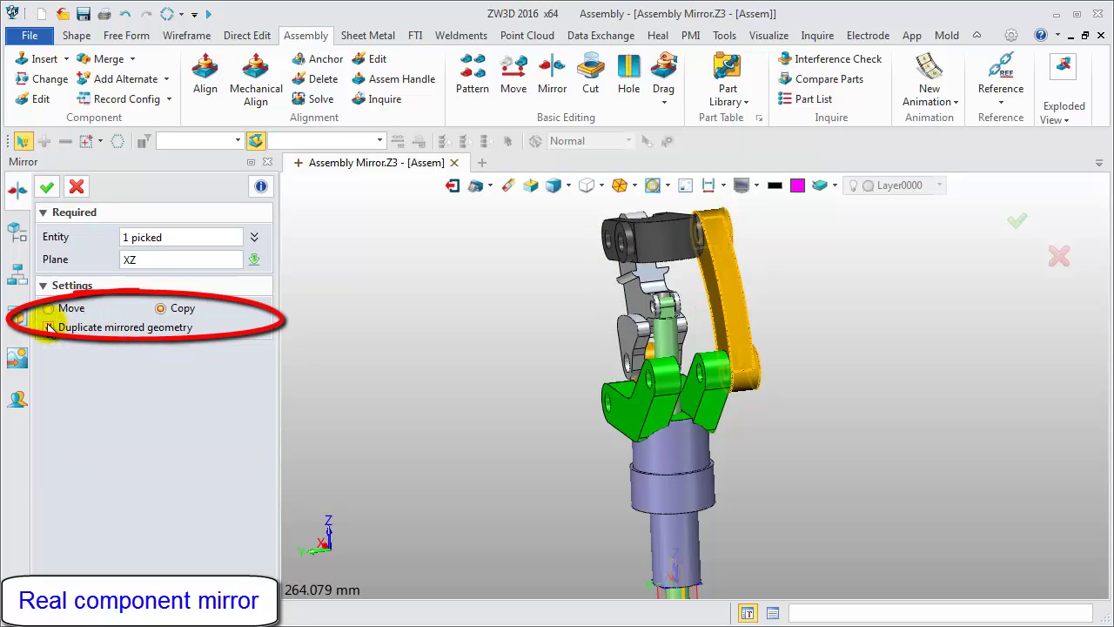
pyautogui.click(48, 189)
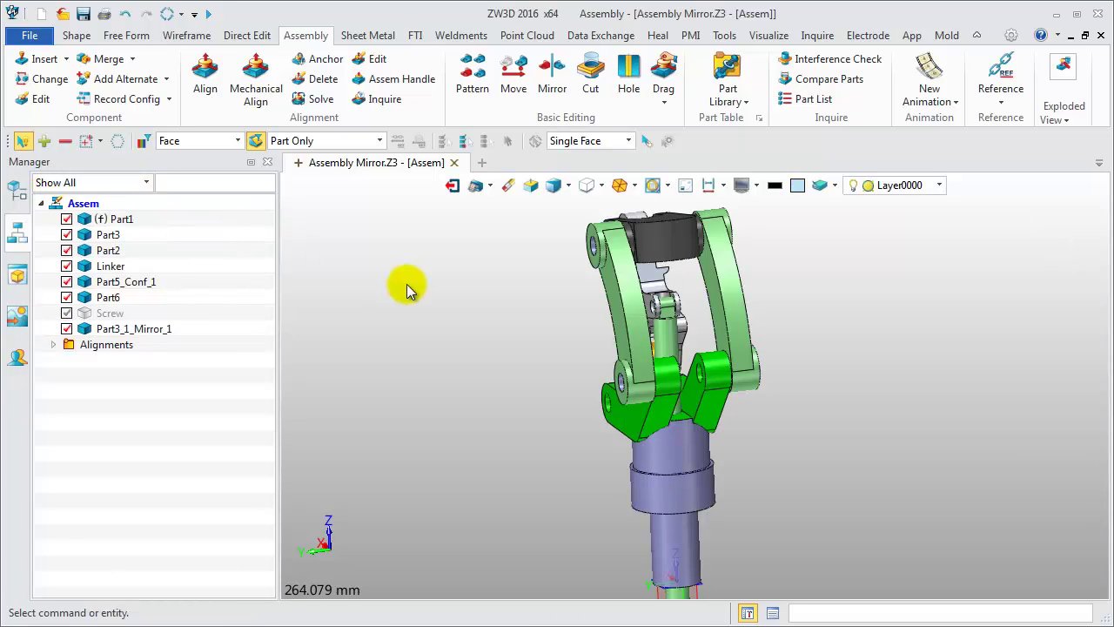
# Step: Open Part3_1_Mirror_1 for editing and display only that part
pyautogui.moveTo(741, 577); pyautogui.dragTo(662, 557, button='right')
pyautogui.rightClick(144, 328)
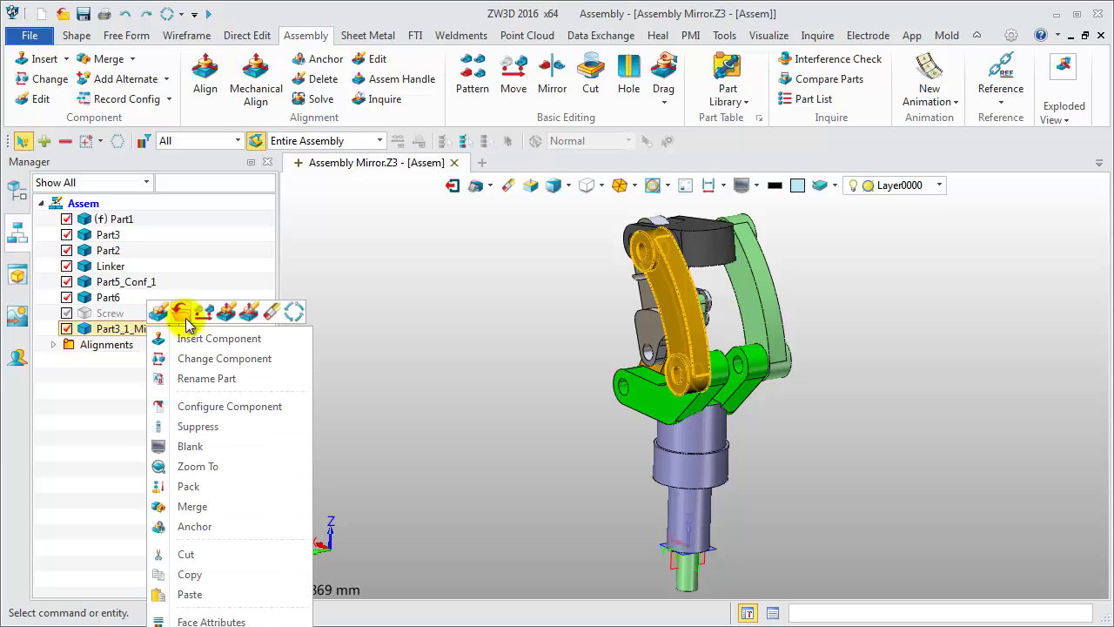
pyautogui.click(162, 311)
pyautogui.click(685, 184)
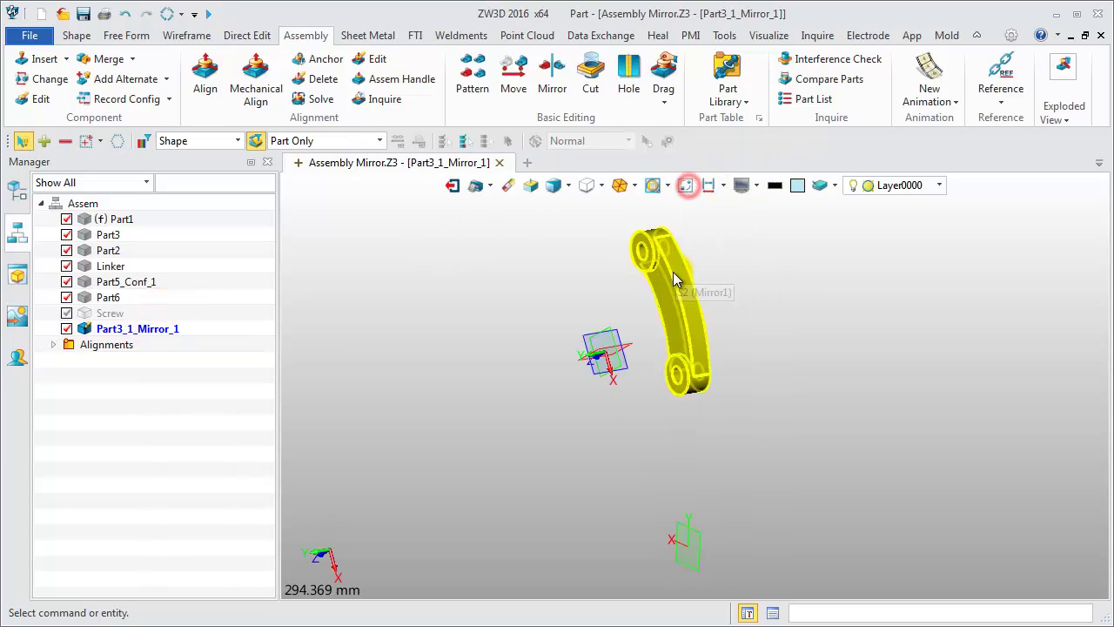
# Step: Set the part's face colour to magenta and return to the full assembly
pyautogui.click(676, 277)
pyautogui.rightClick(675, 277)
pyautogui.click(738, 539)
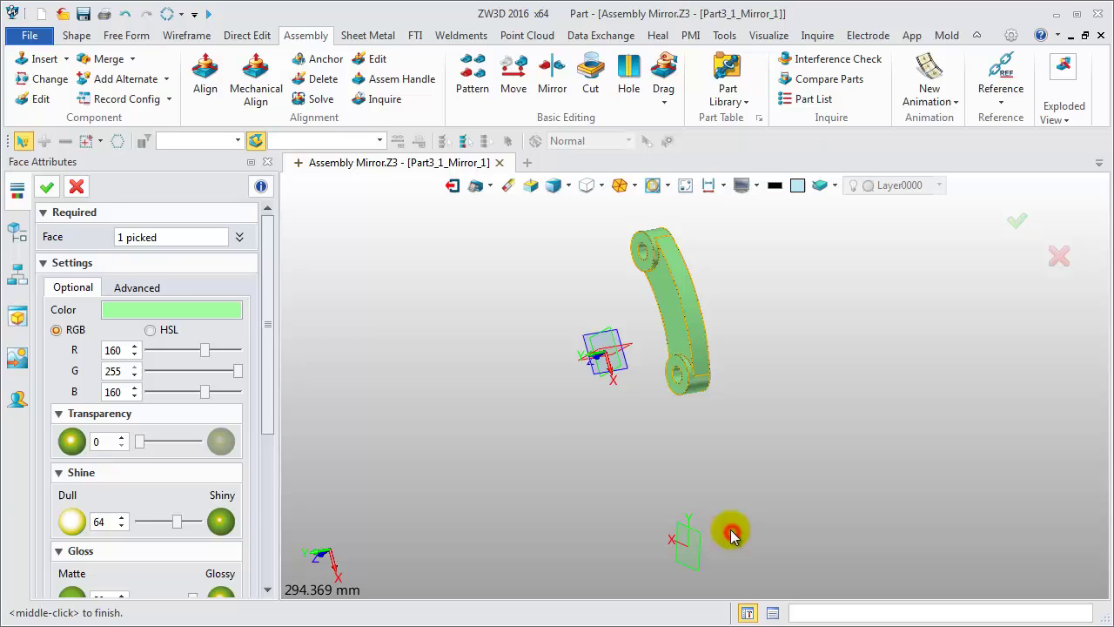
pyautogui.click(215, 311)
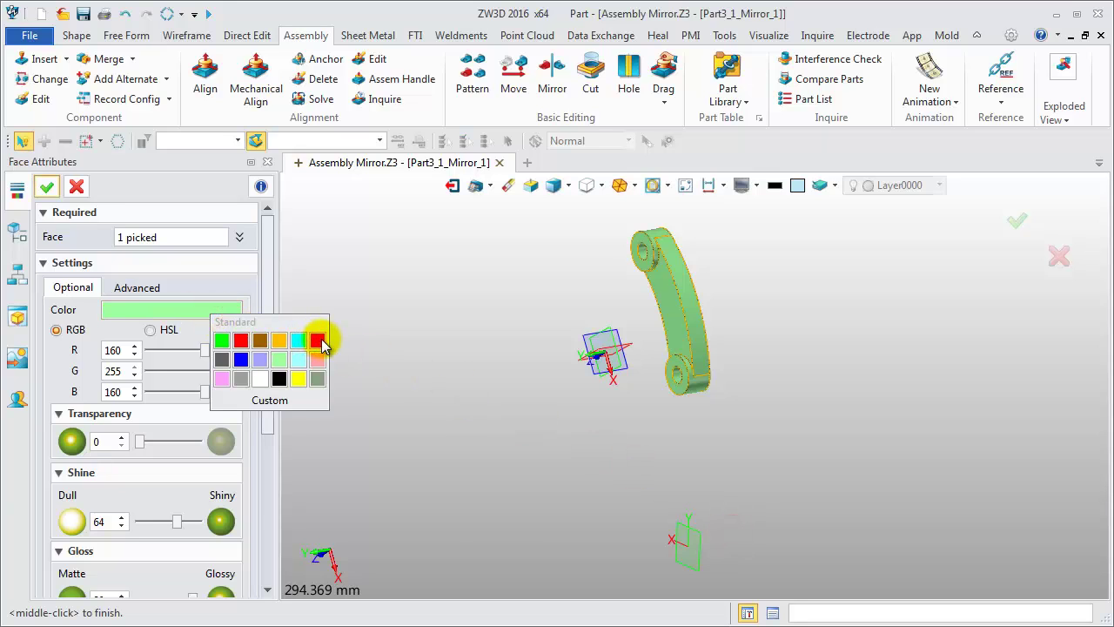
pyautogui.click(321, 339)
pyautogui.click(46, 187)
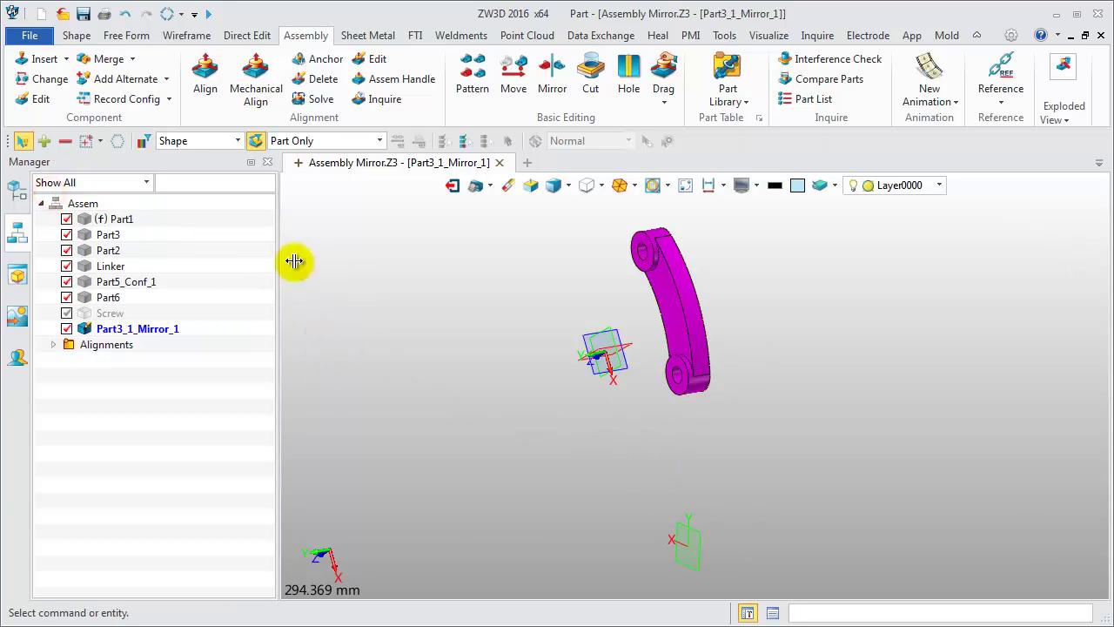
pyautogui.doubleClick(97, 206)
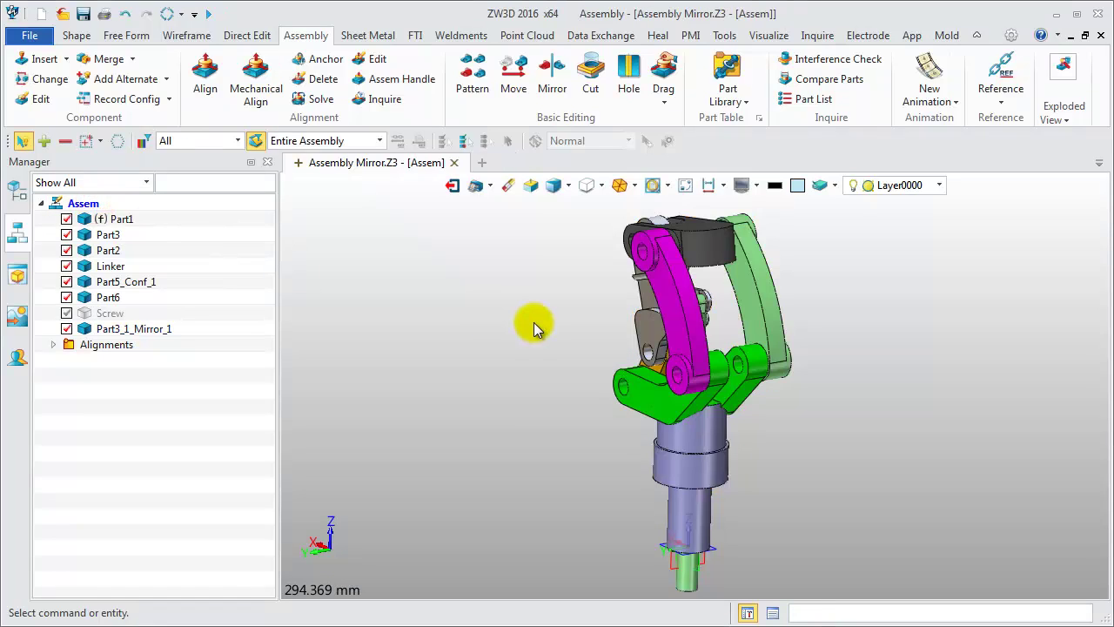
# Step: Mirror the light-green link arm about XZ without duplicating geometry, exposing self-symmetric options
pyautogui.click(550, 76)
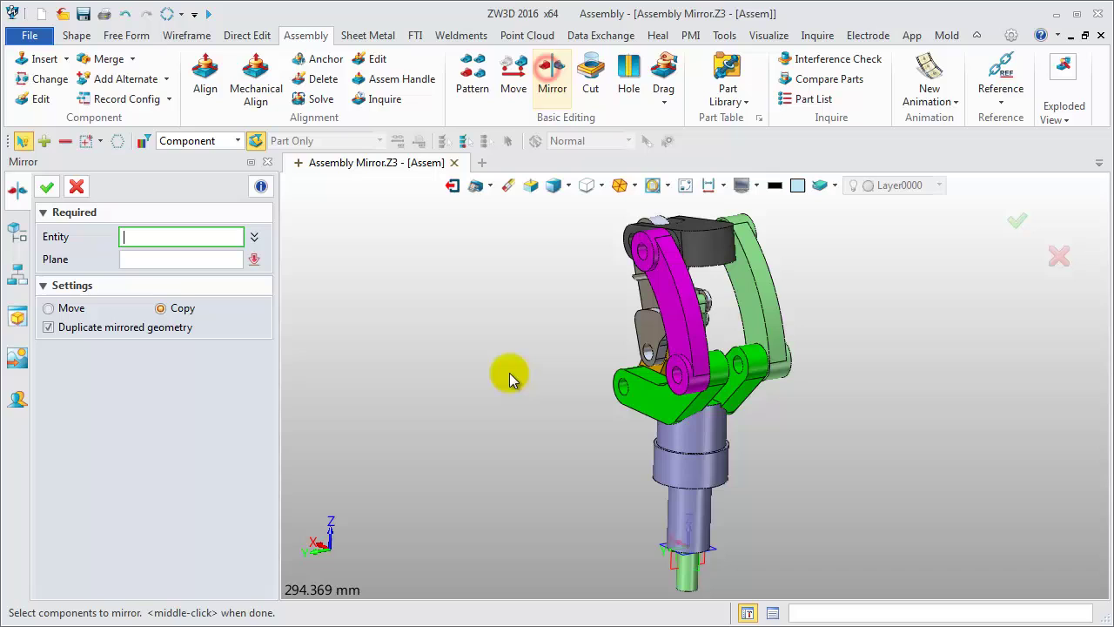
pyautogui.click(788, 354)
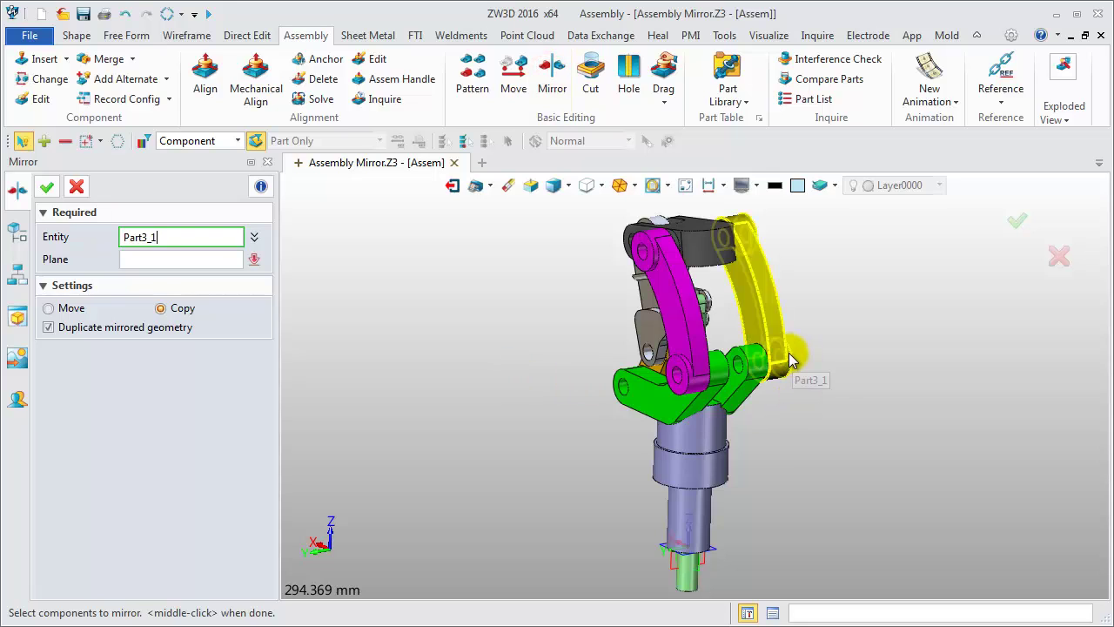
pyautogui.middleClick(818, 409)
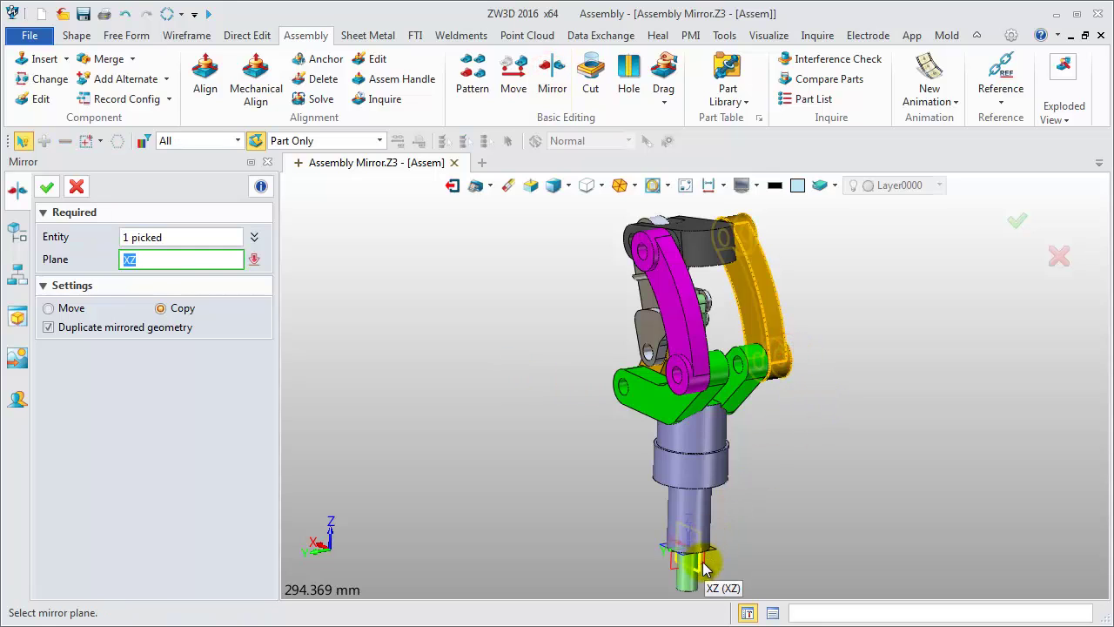
pyautogui.click(705, 568)
pyautogui.click(48, 327)
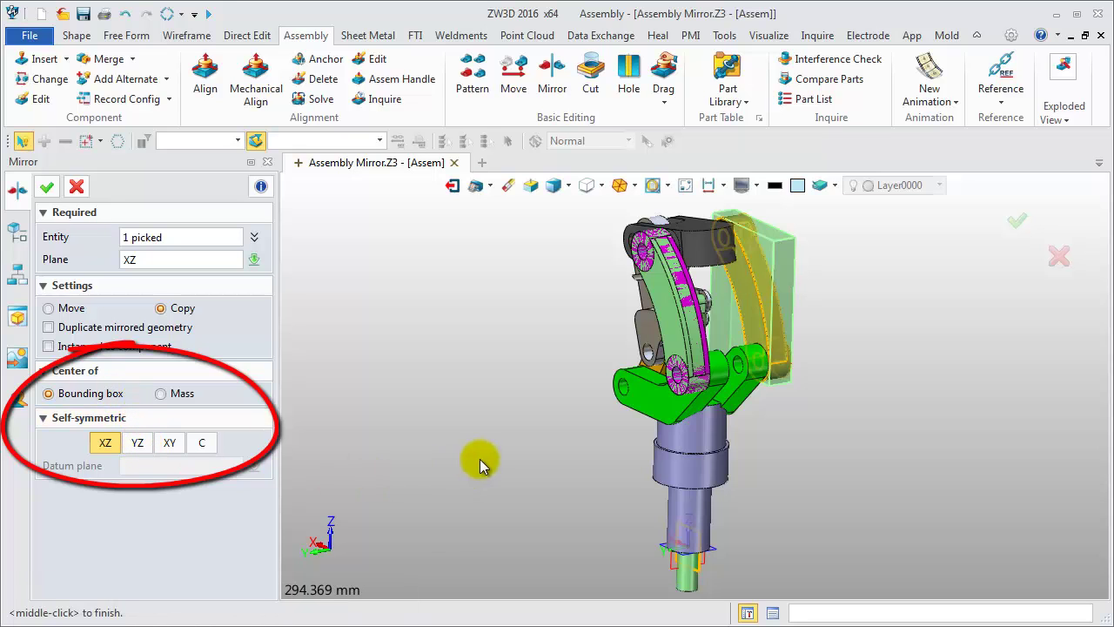
# Step: Preview YZ and XY self-symmetric mirrors, then settle on Self-symmetric XZ and confirm
pyautogui.moveTo(479, 459)
pyautogui.mouseDown(button='right')
pyautogui.moveTo(567, 510)
pyautogui.moveTo(610, 451)
pyautogui.moveTo(550, 496)
pyautogui.moveTo(567, 511)
pyautogui.moveTo(607, 448)
pyautogui.mouseUp(button='right')
pyautogui.scroll(2, 607, 448)
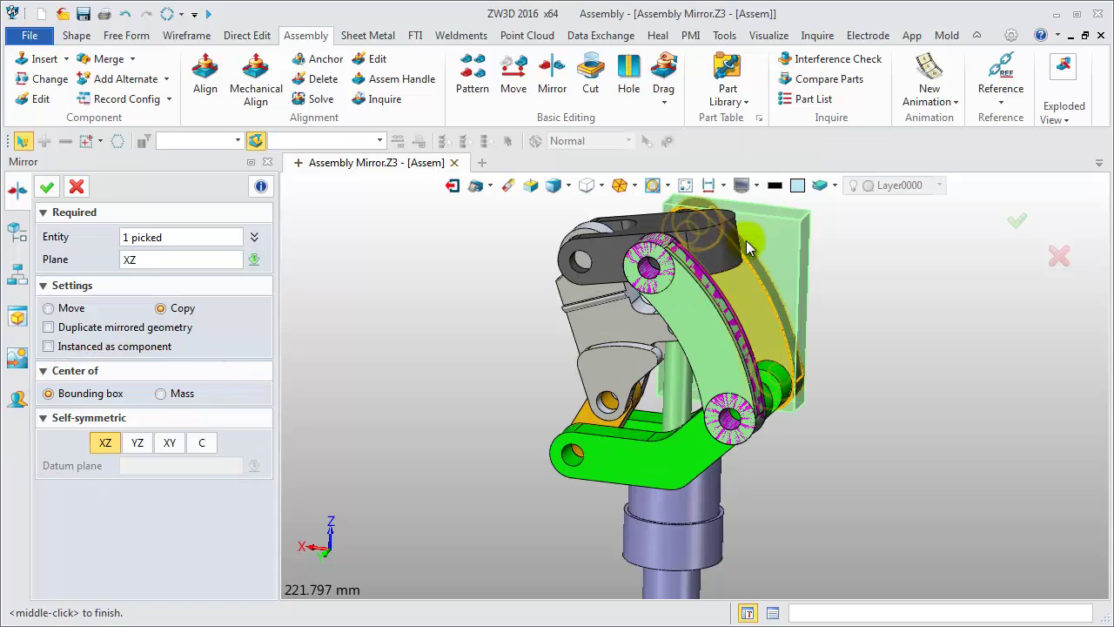
pyautogui.click(139, 444)
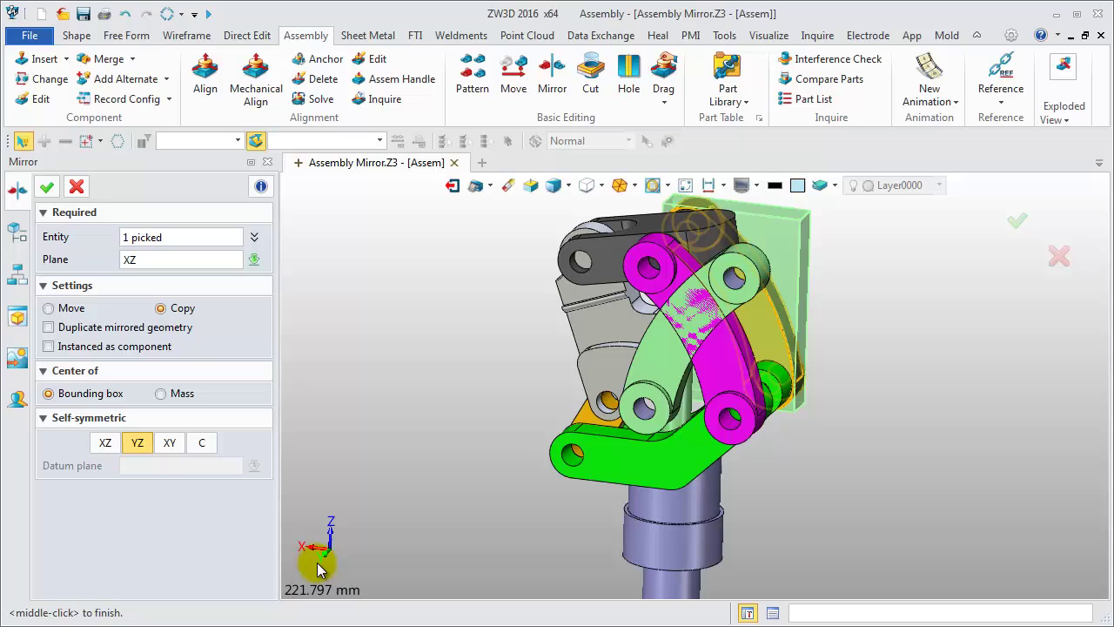
pyautogui.click(170, 446)
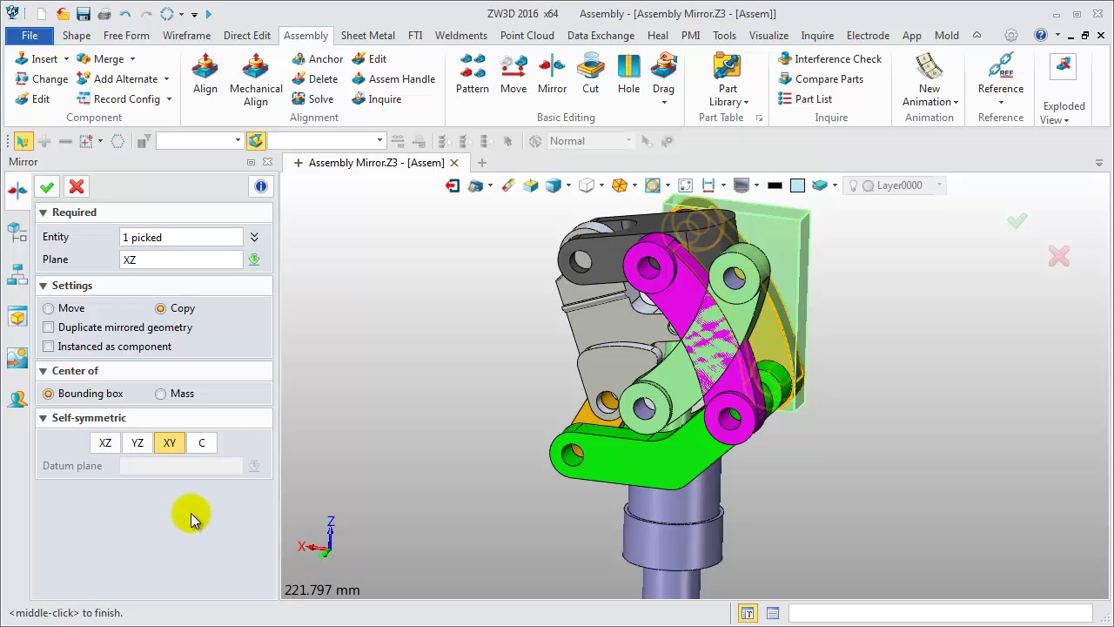
pyautogui.click(105, 444)
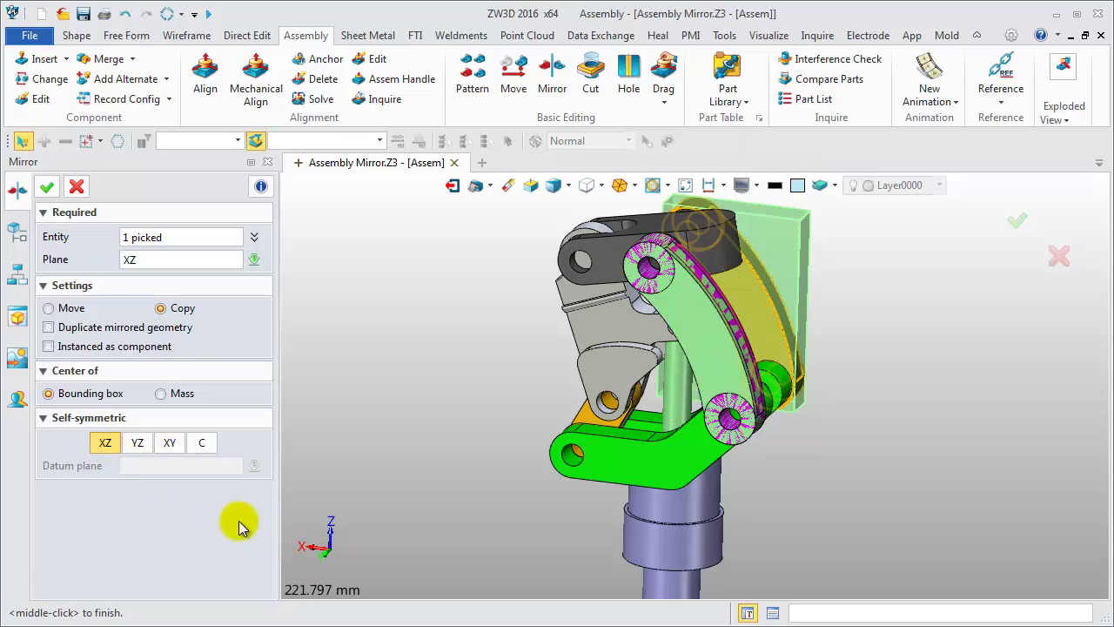
pyautogui.click(47, 187)
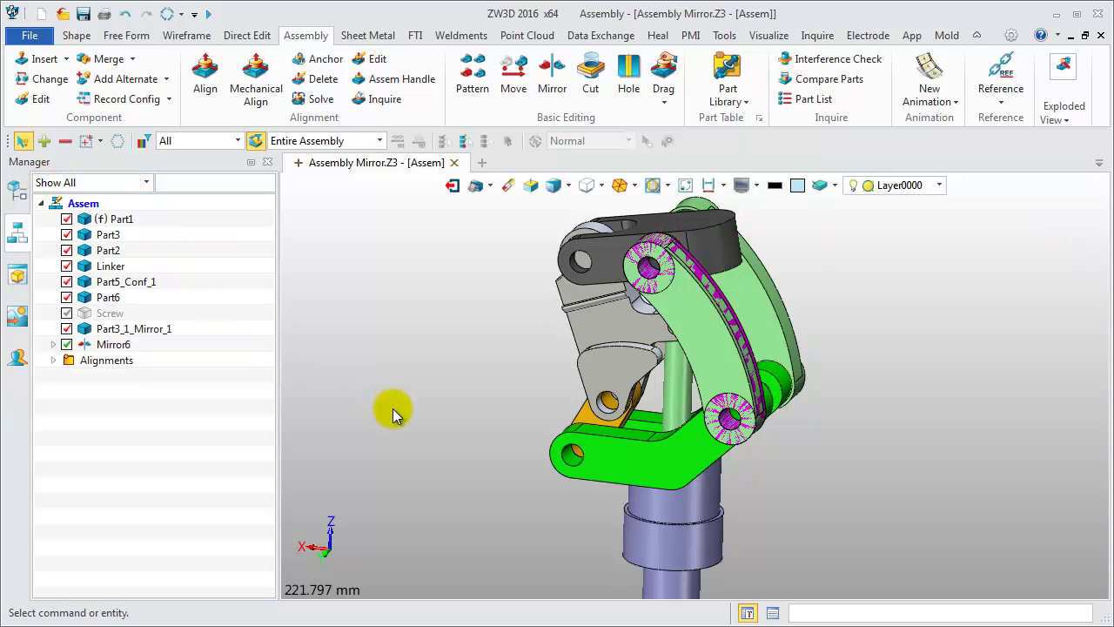
# Step: Hide Mirror6 and keep the magenta Part3_1_Mirror_1 arm visible, checking from a front view
pyautogui.moveTo(758, 545)
pyautogui.mouseDown(button='right')
pyautogui.moveTo(788, 547)
pyautogui.moveTo(760, 547)
pyautogui.mouseUp(button='right')
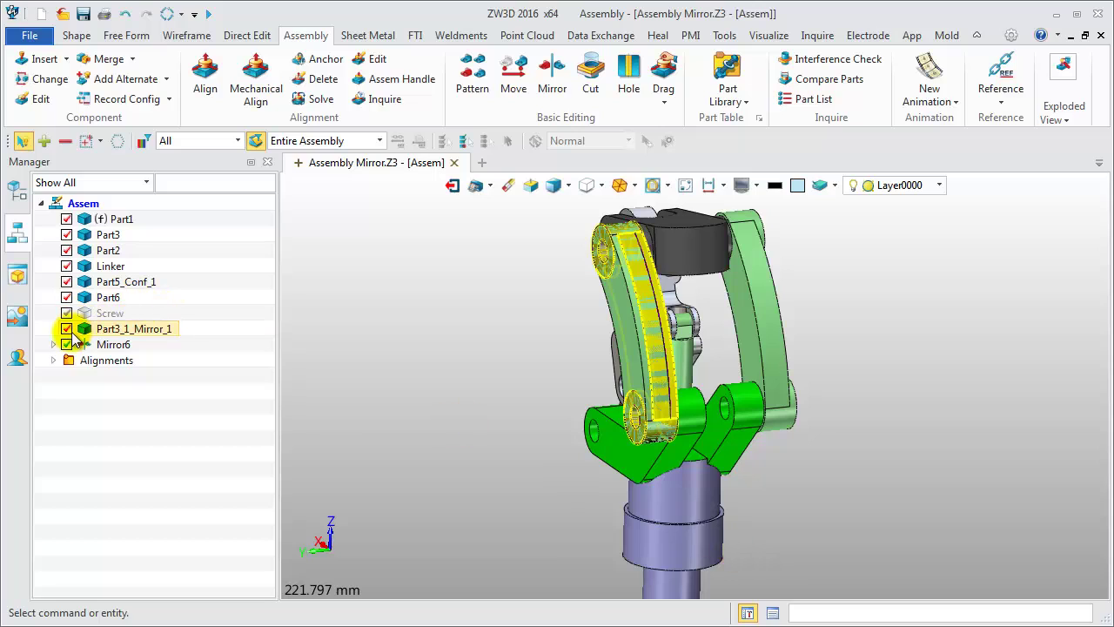
pyautogui.click(67, 329)
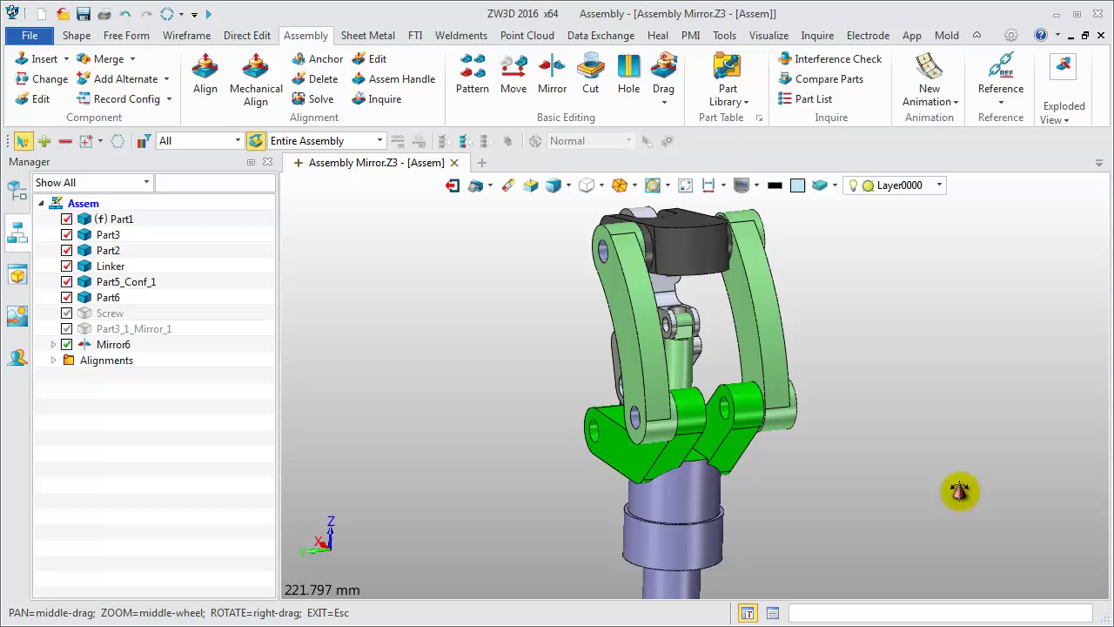
pyautogui.moveTo(970, 485)
pyautogui.mouseDown(button='right')
pyautogui.moveTo(923, 495)
pyautogui.moveTo(955, 497)
pyautogui.mouseUp(button='right')
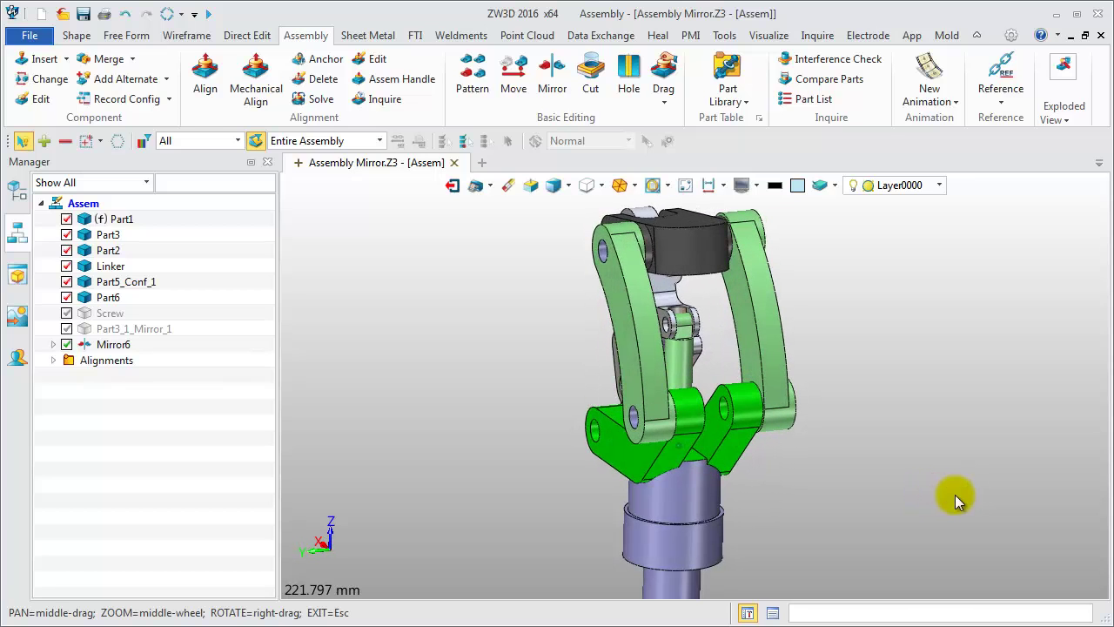
pyautogui.click(66, 343)
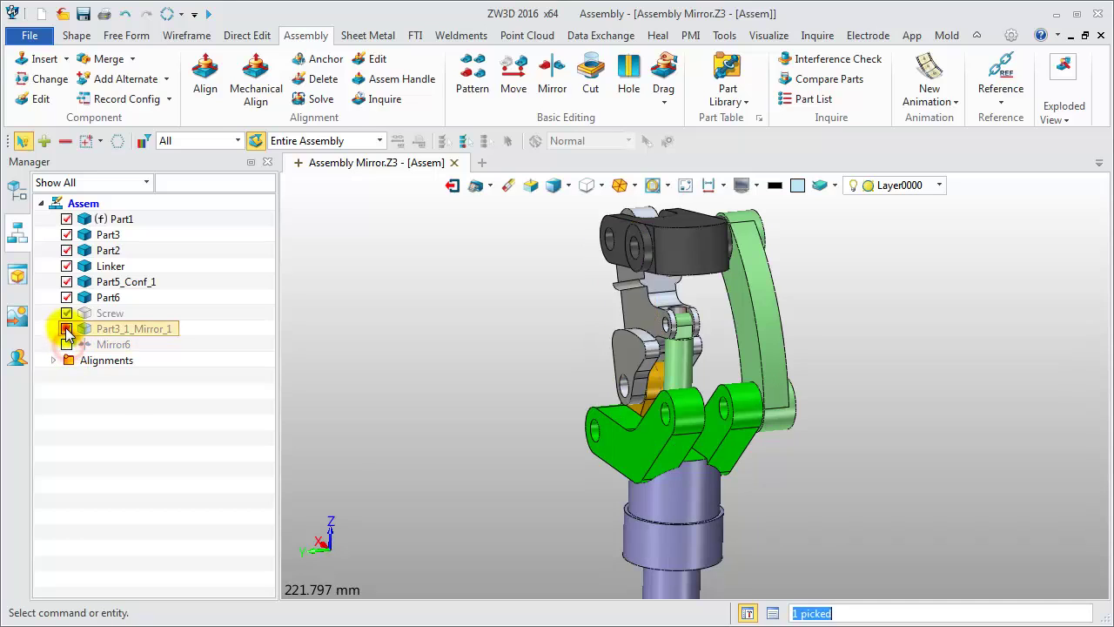
pyautogui.click(66, 328)
pyautogui.moveTo(345, 451); pyautogui.dragTo(492, 477, button='right')
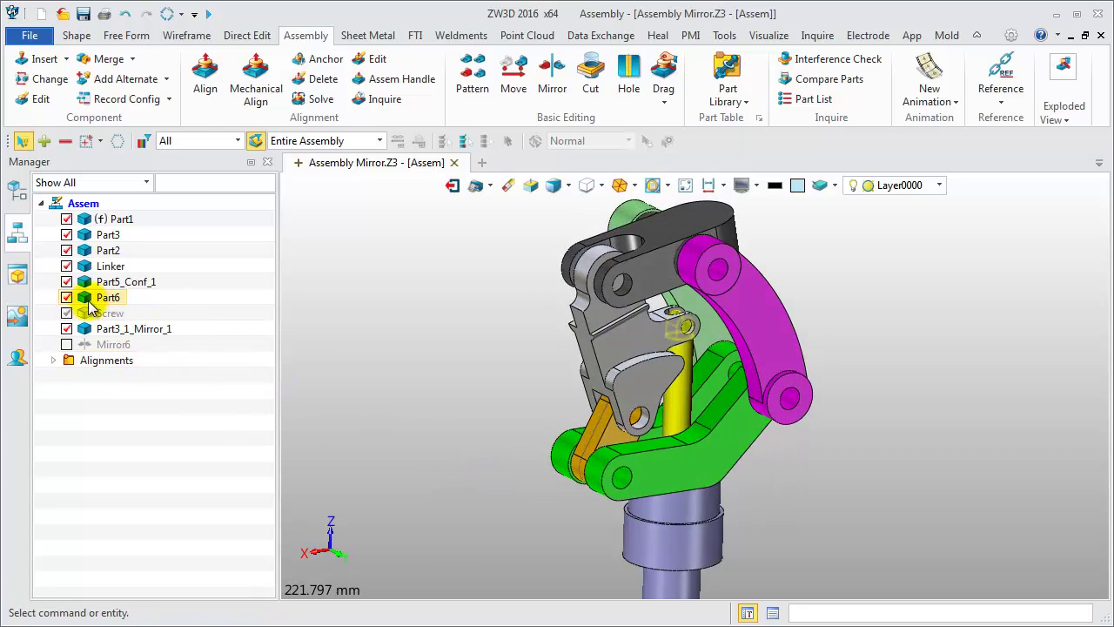
# Step: Toggle Part5_Conf_1 off and back on, then show the Screw through the Linker
pyautogui.click(67, 282)
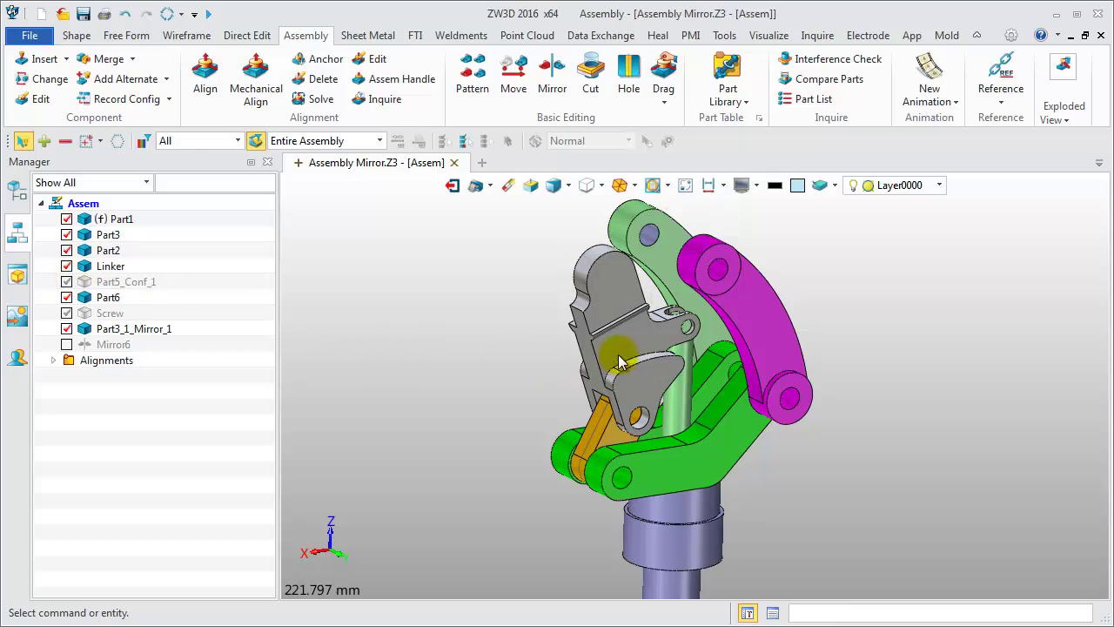
pyautogui.scroll(3, 620, 357)
pyautogui.click(456, 348)
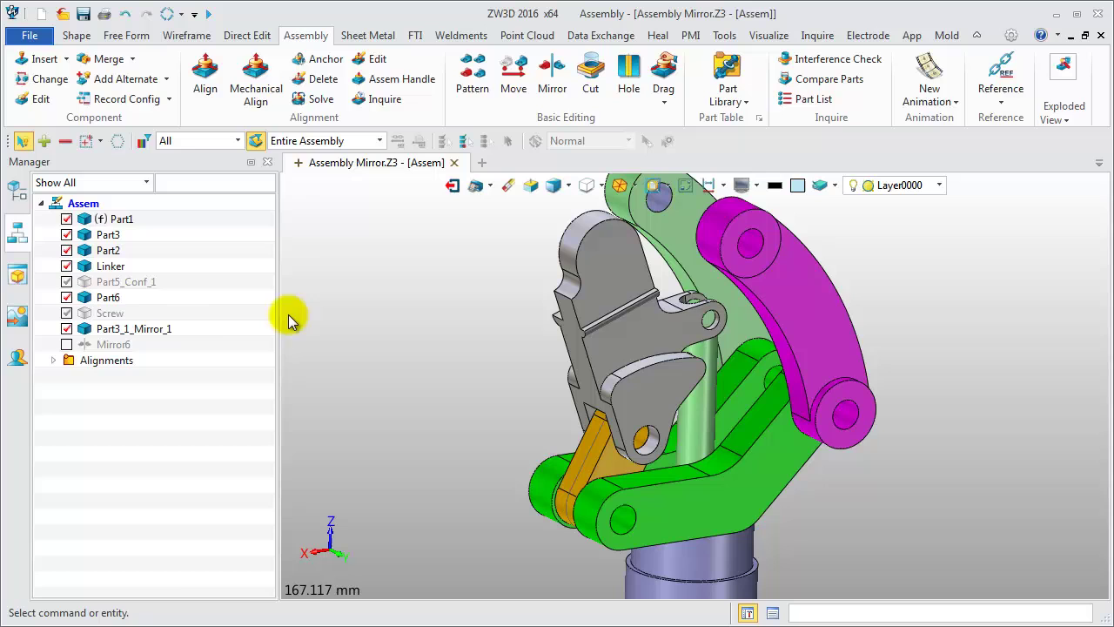
pyautogui.click(67, 283)
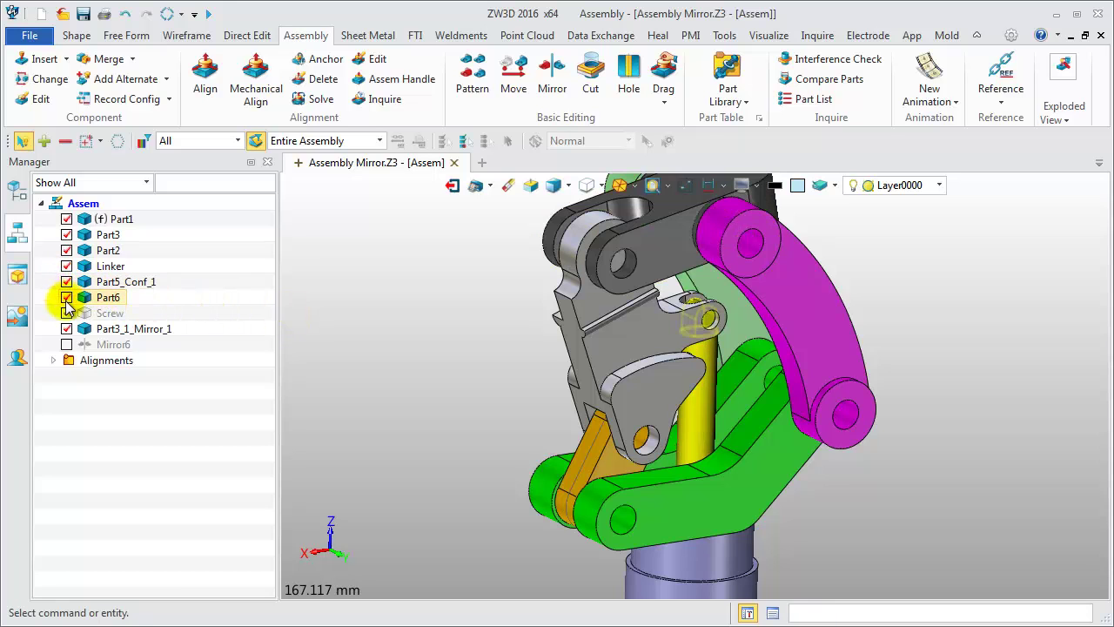
pyautogui.click(67, 312)
pyautogui.moveTo(375, 364); pyautogui.dragTo(398, 410, button='middle')
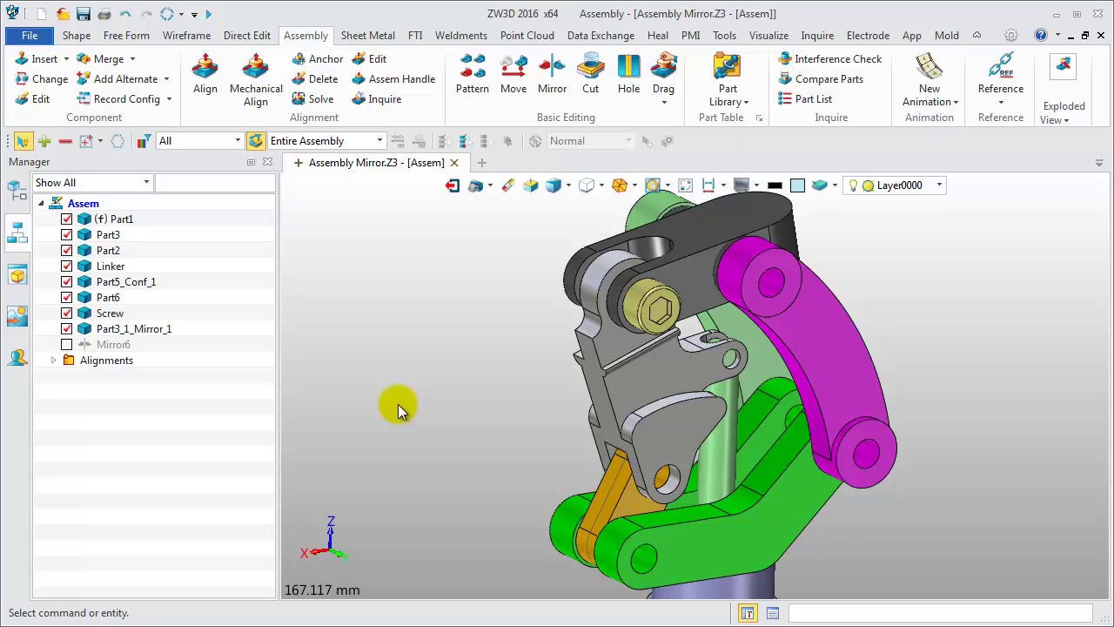
# Step: Cut the Linker with the Screw as an unpropagated assembly cut
pyautogui.click(599, 80)
pyautogui.click(659, 300)
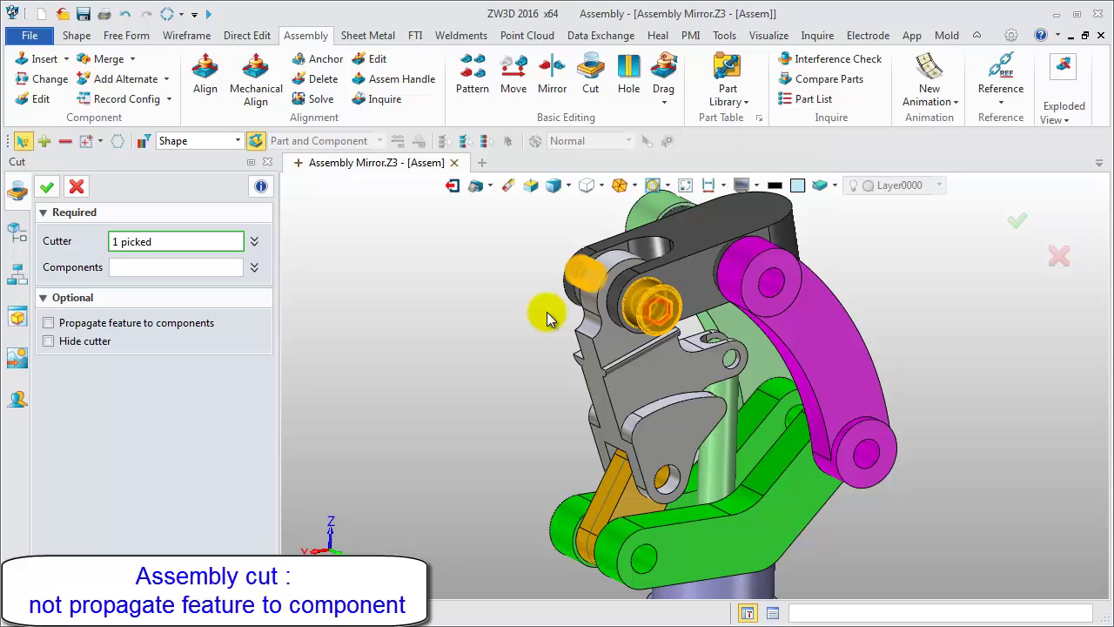
pyautogui.click(614, 355)
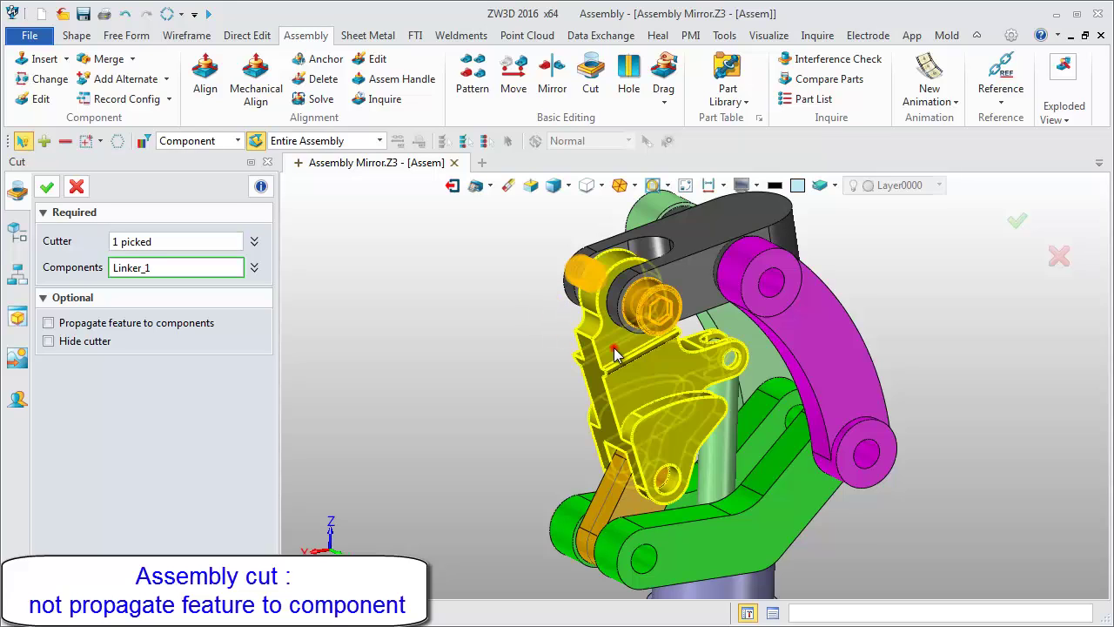
pyautogui.click(614, 355)
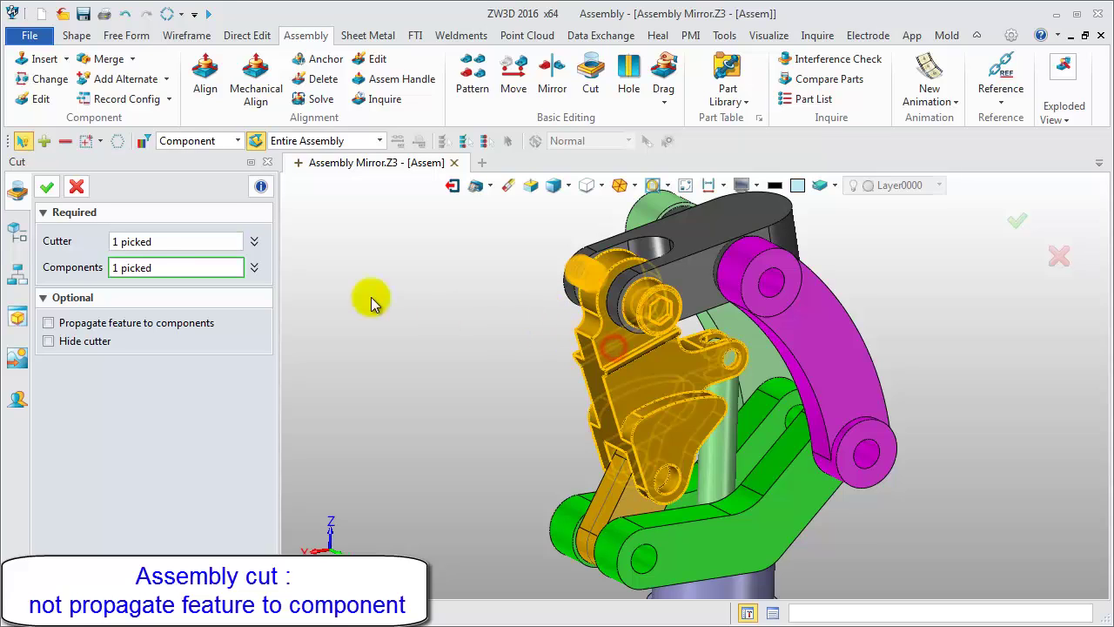
pyautogui.click(47, 188)
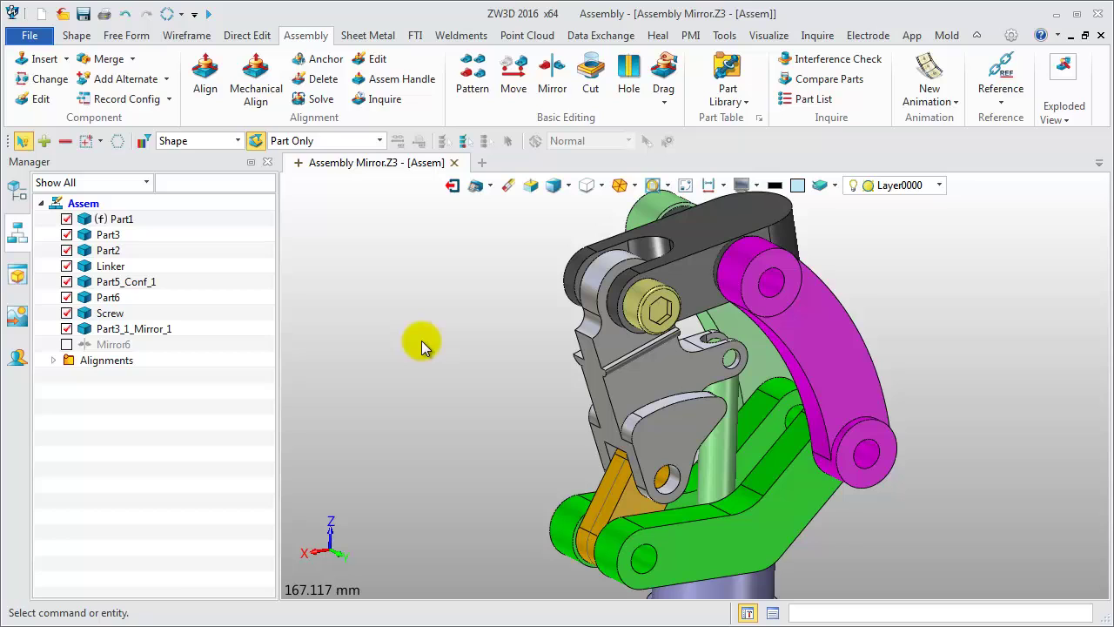
# Step: Hide the Screw and the black link Part5_Conf_1
pyautogui.click(66, 315)
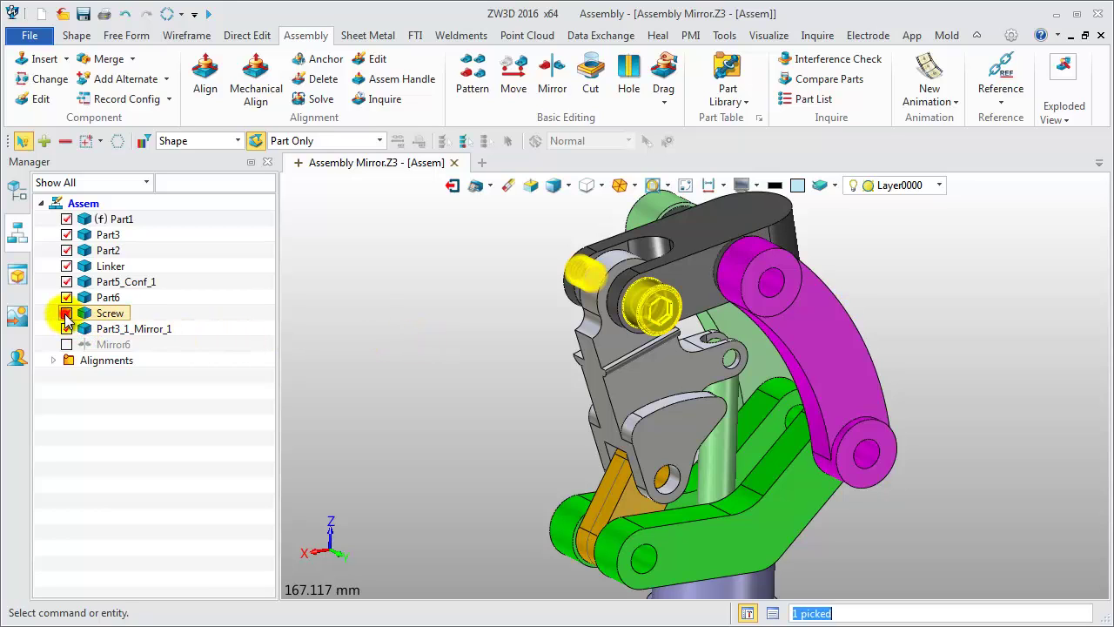
pyautogui.click(67, 315)
pyautogui.click(67, 282)
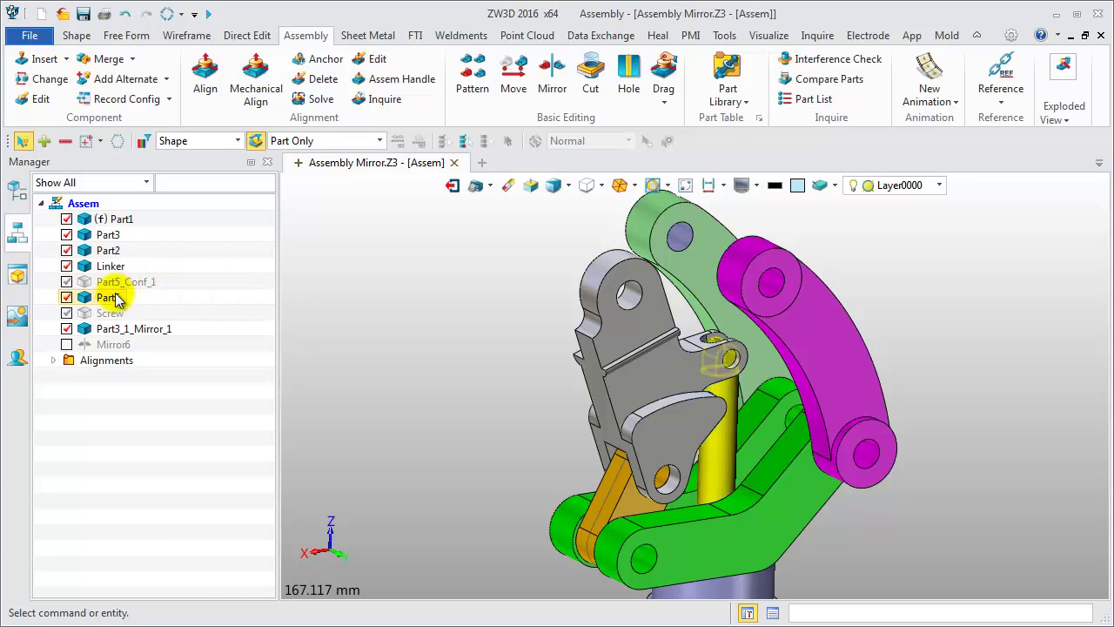
pyautogui.rightClick(120, 266)
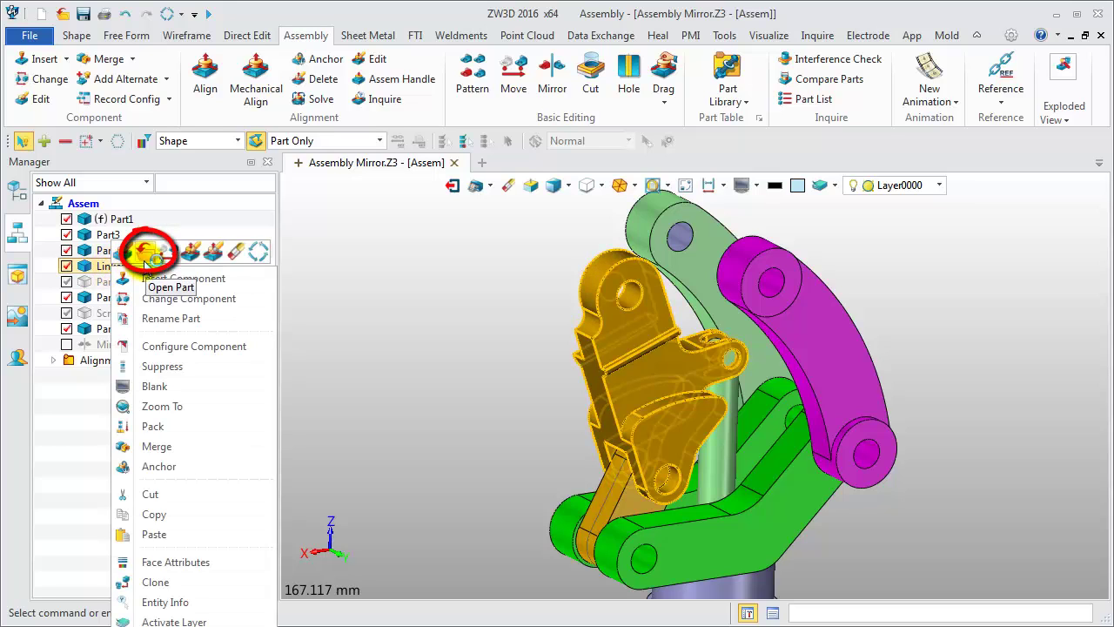
pyautogui.click(145, 260)
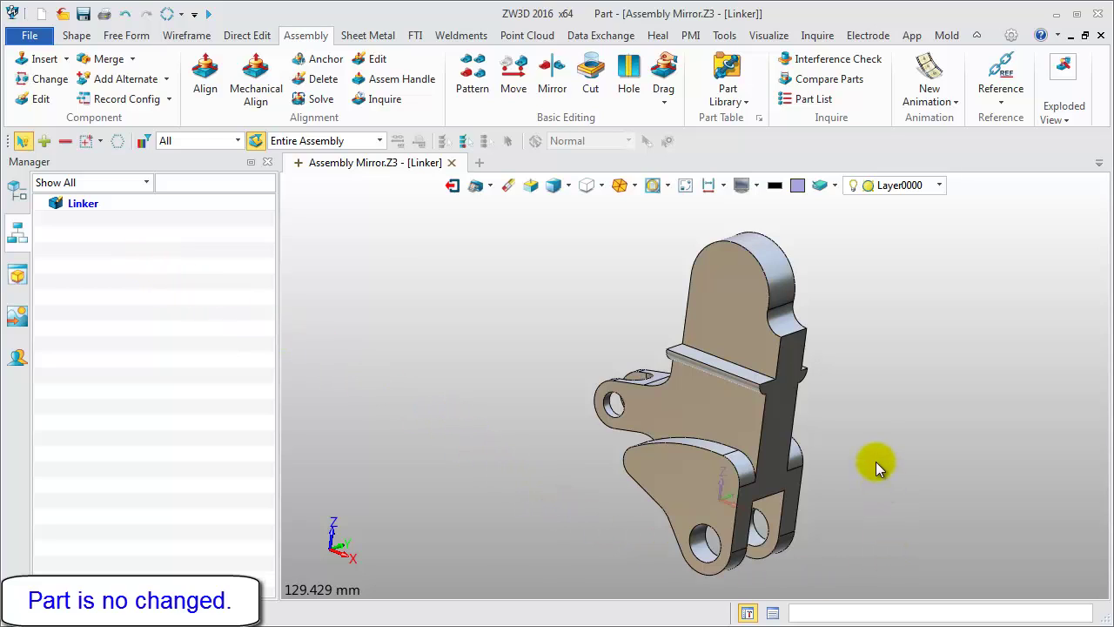
pyautogui.click(126, 14)
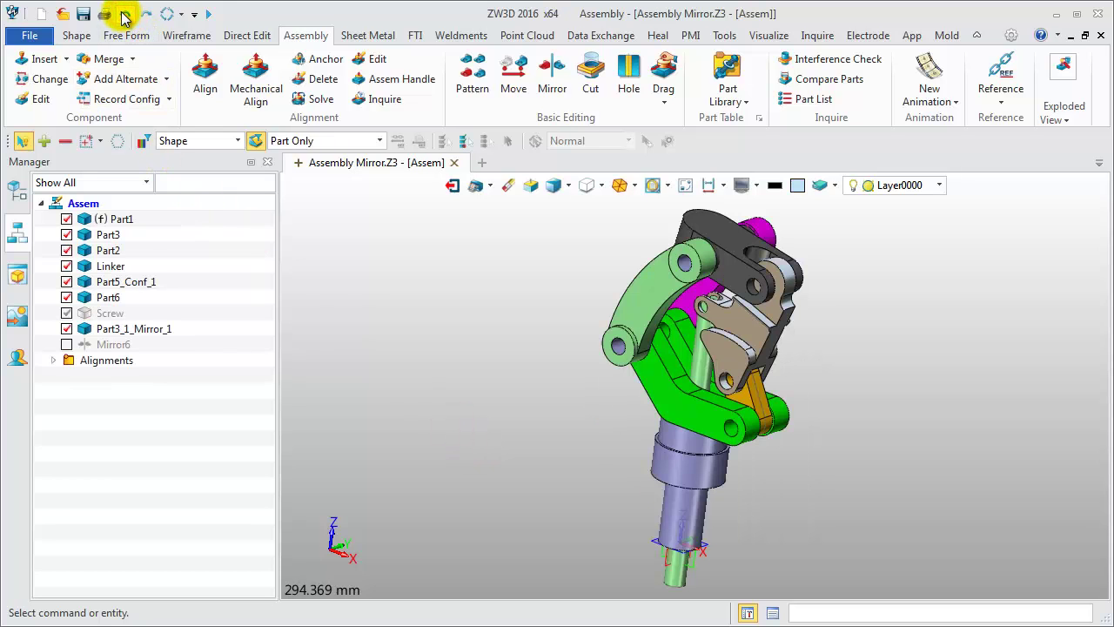
# Step: Delete Assembly Cut1 from the assembly history
pyautogui.moveTo(886, 468); pyautogui.dragTo(707, 445, button='right')
pyautogui.moveTo(808, 513)
pyautogui.mouseDown(button='right')
pyautogui.moveTo(801, 485)
pyautogui.moveTo(791, 495)
pyautogui.moveTo(814, 527)
pyautogui.mouseUp(button='right')
pyautogui.click(17, 190)
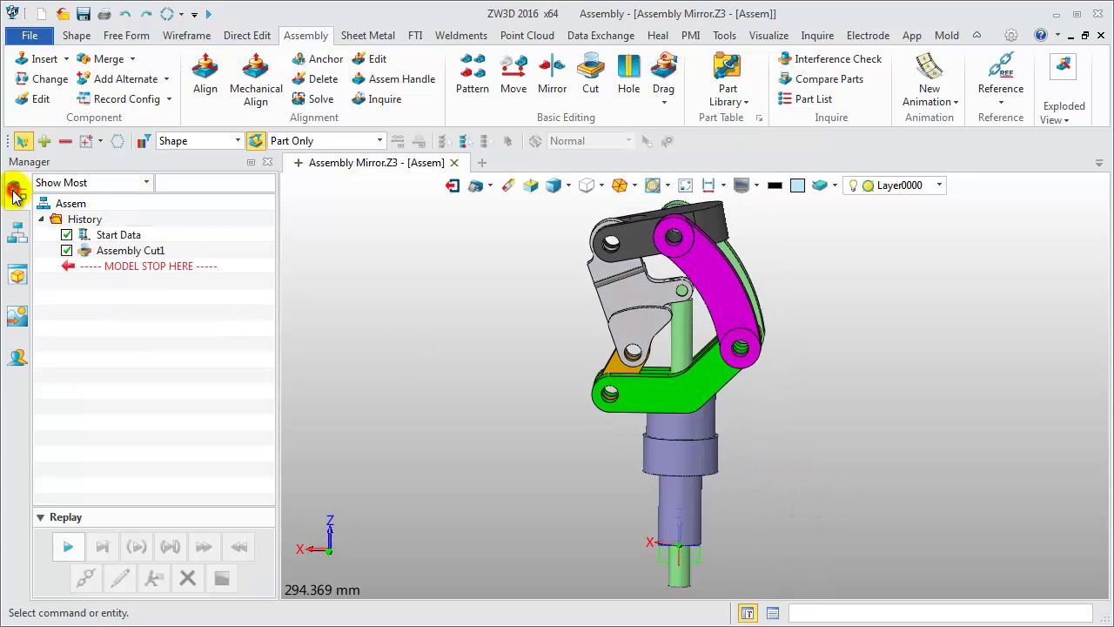
pyautogui.rightClick(152, 251)
pyautogui.click(203, 368)
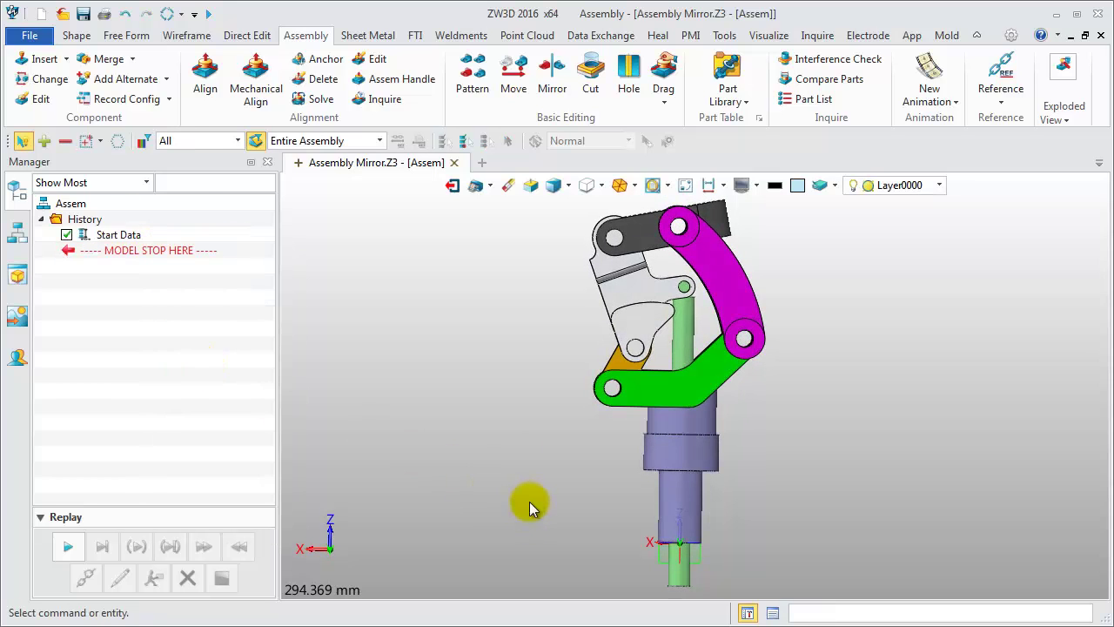
# Step: Show the Screw again in the assembly parts list
pyautogui.scroll(2, 526, 327)
pyautogui.moveTo(526, 325); pyautogui.dragTo(525, 402, button='middle')
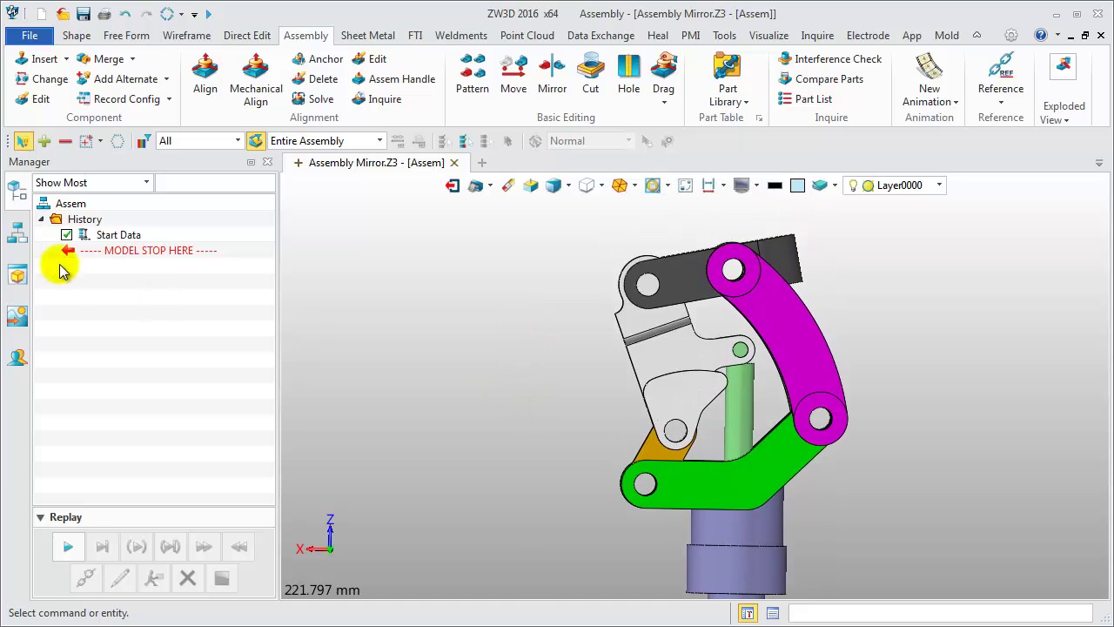
pyautogui.click(15, 230)
pyautogui.click(67, 314)
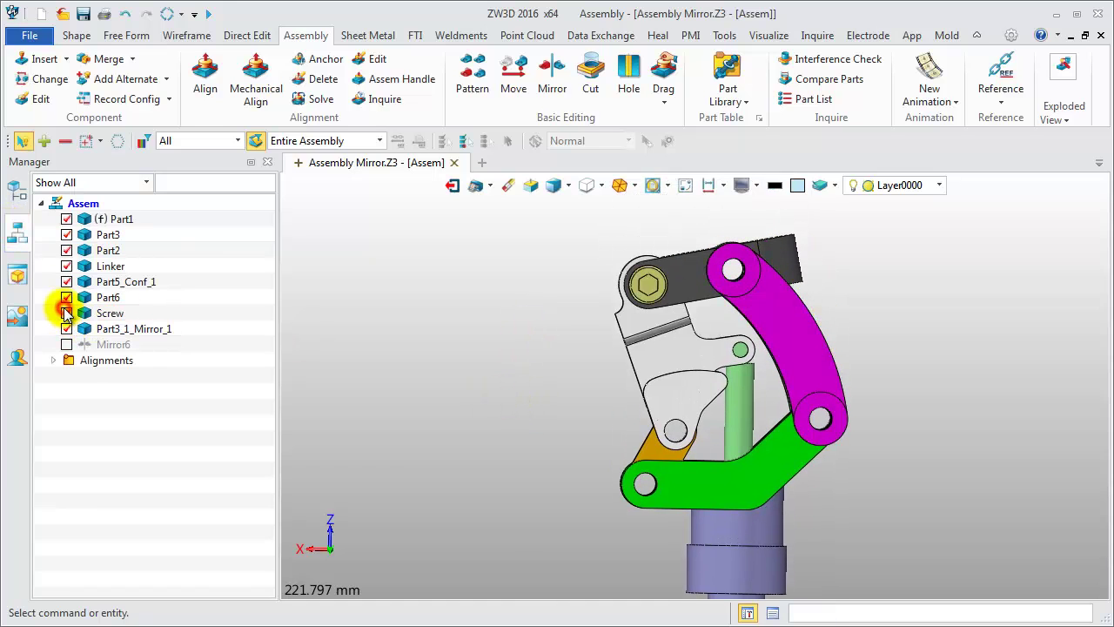
# Step: Cut the Linker with screw S1, propagating the cut feature into the Linker part
pyautogui.moveTo(418, 433); pyautogui.dragTo(495, 423, button='right')
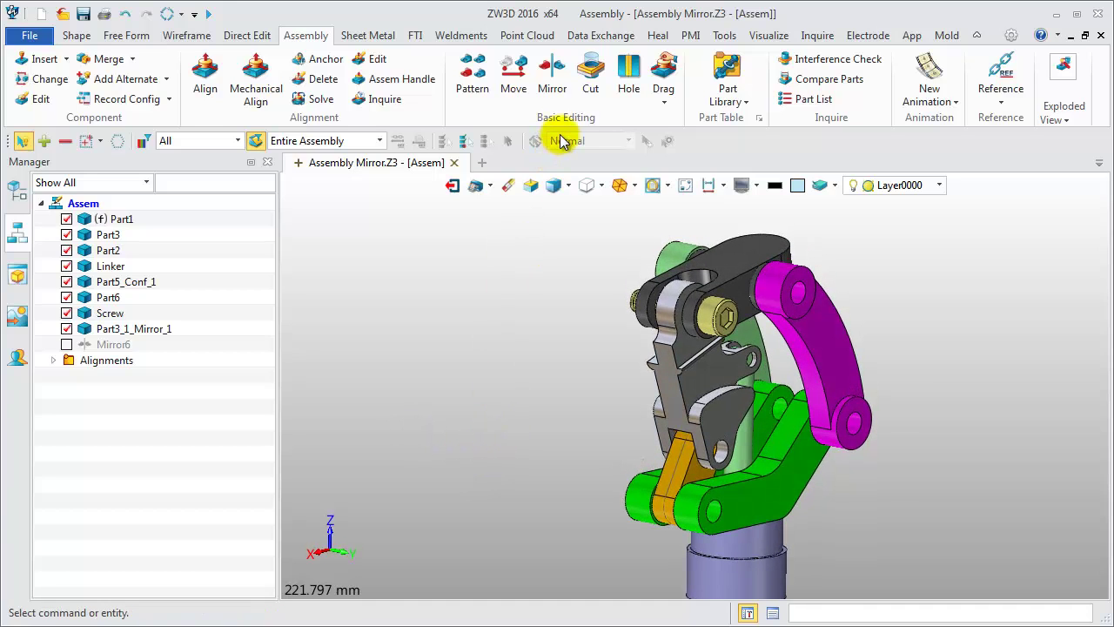
pyautogui.click(589, 71)
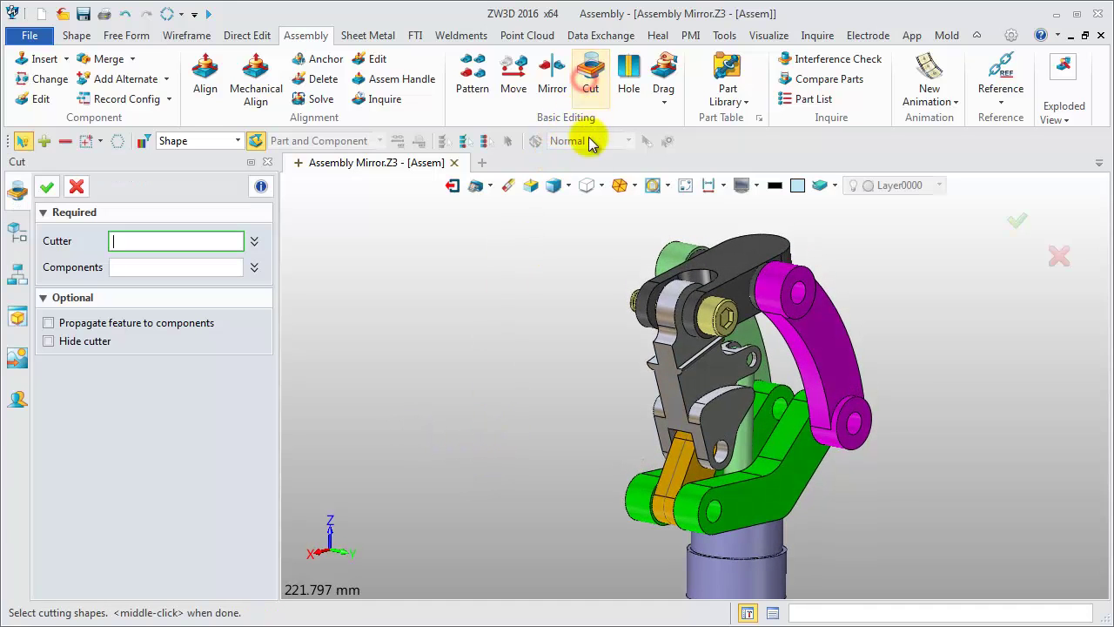
pyautogui.click(713, 325)
pyautogui.click(678, 387)
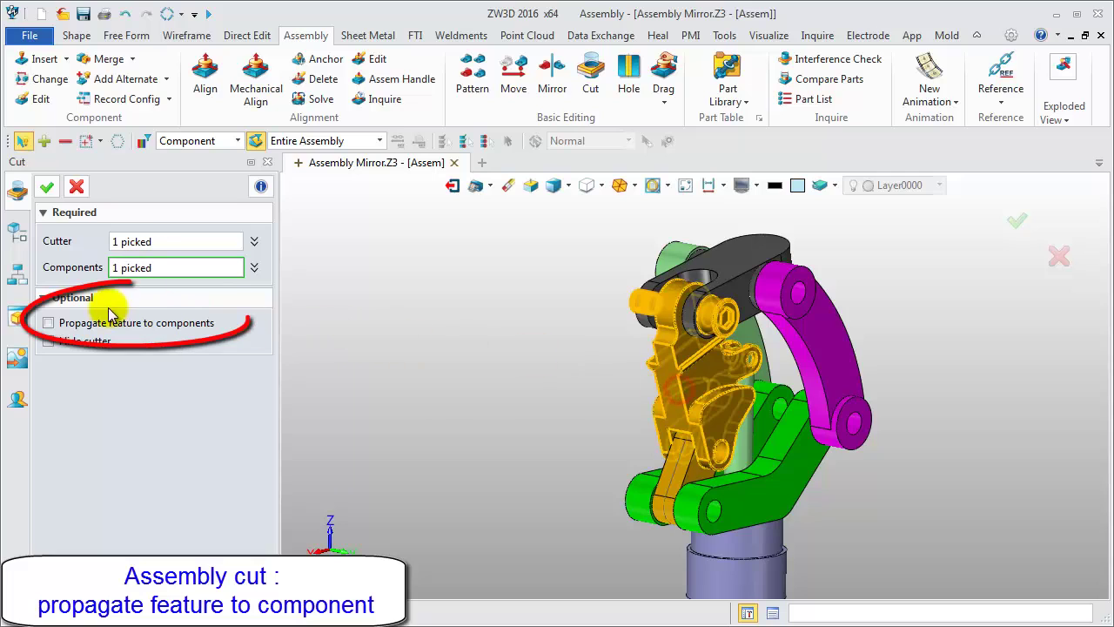
pyautogui.click(49, 323)
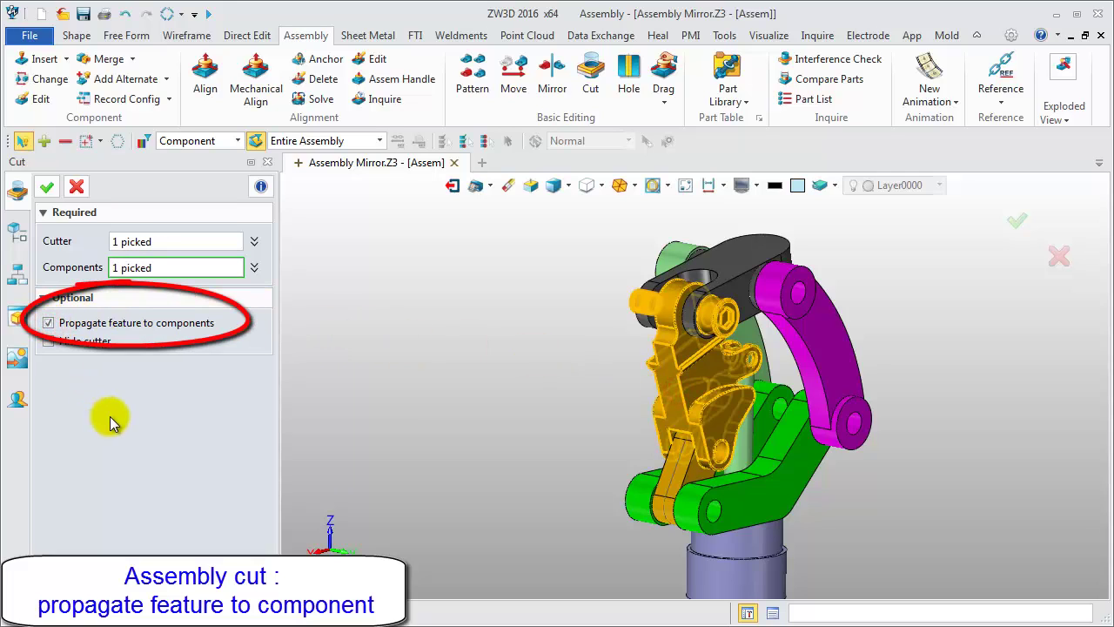
pyautogui.click(46, 188)
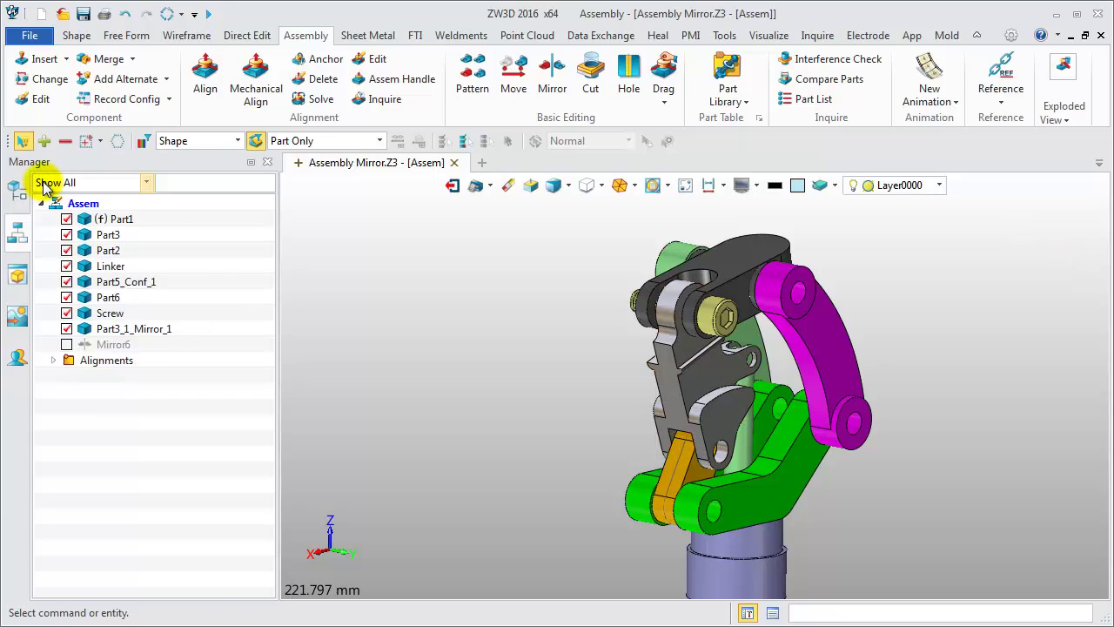
# Step: Hide the Screw and Part5_Conf_1 in the Manager tree
pyautogui.click(17, 190)
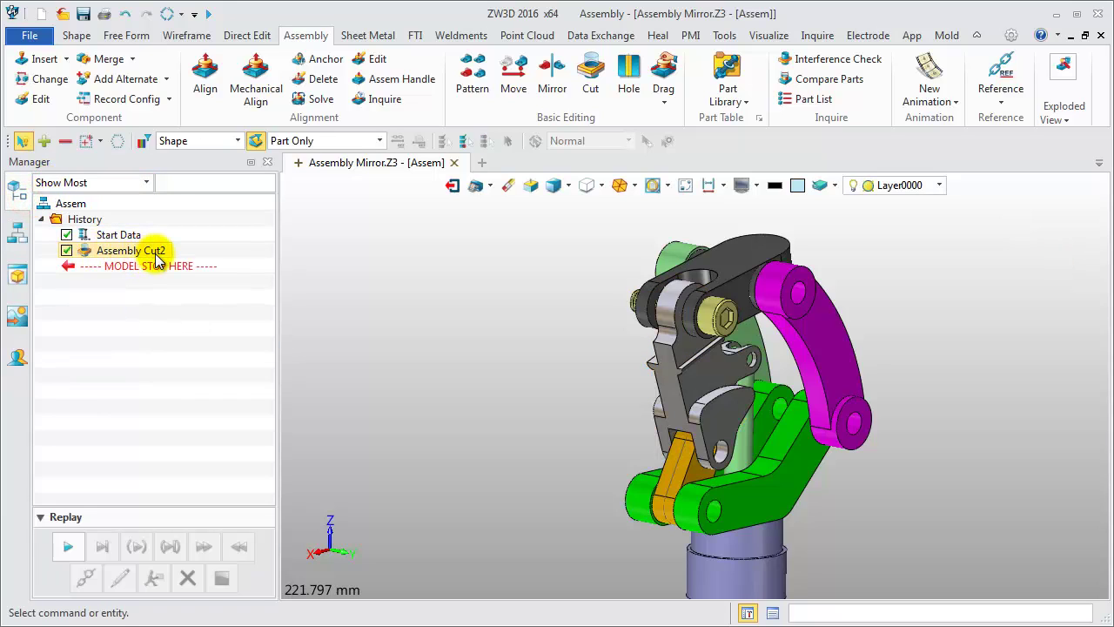
pyautogui.click(17, 228)
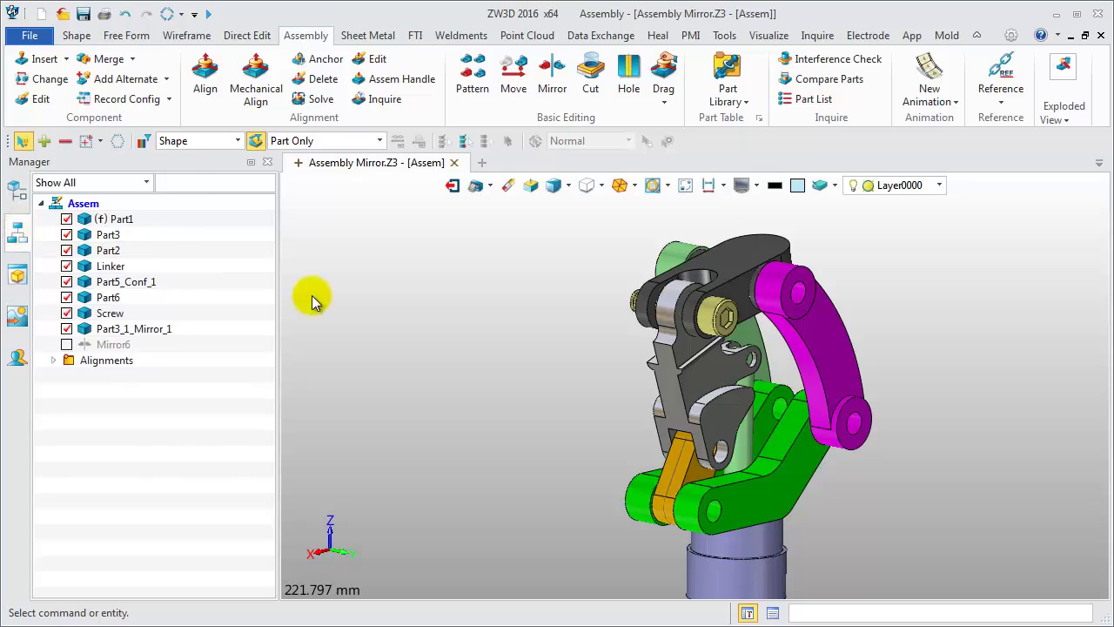
pyautogui.click(66, 313)
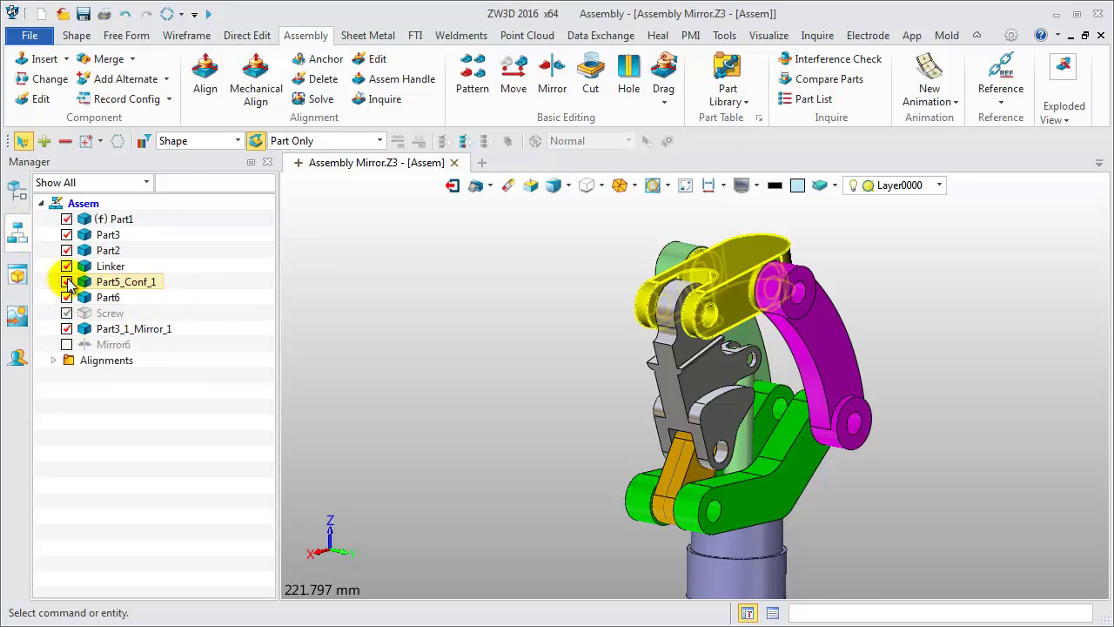
pyautogui.click(67, 282)
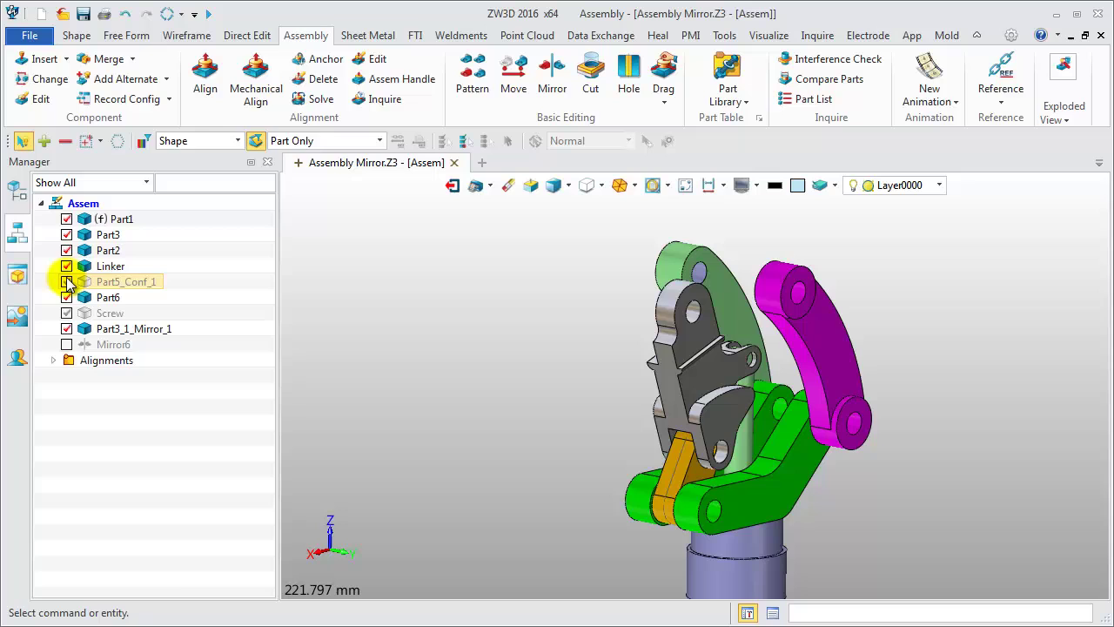
# Step: Open the Linker part alone to inspect its cut, then return to the assembly
pyautogui.rightClick(113, 268)
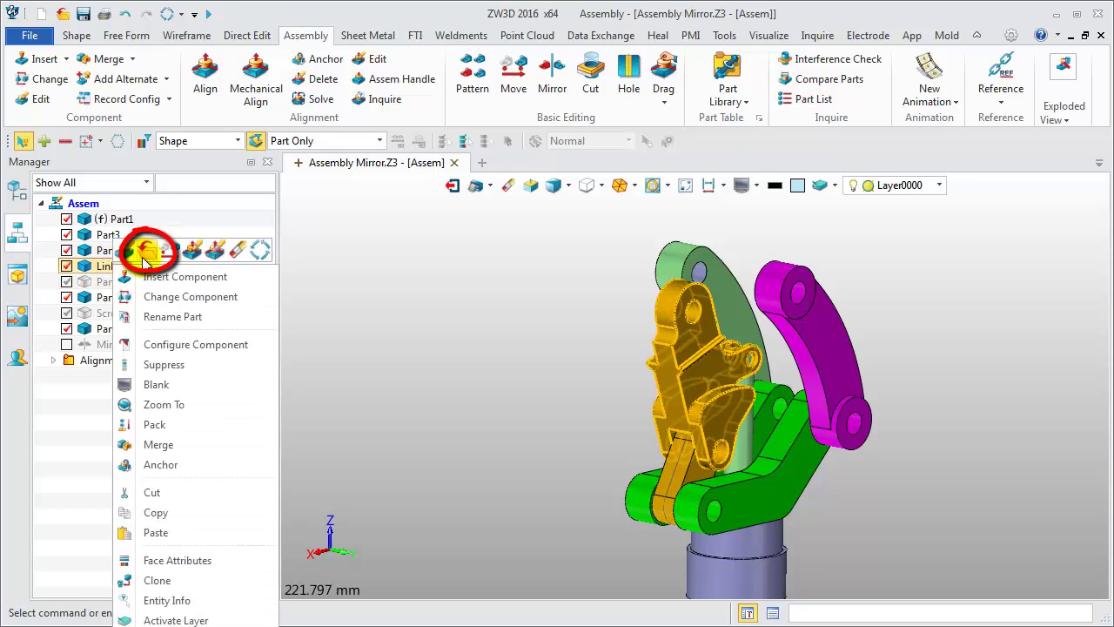
pyautogui.click(144, 255)
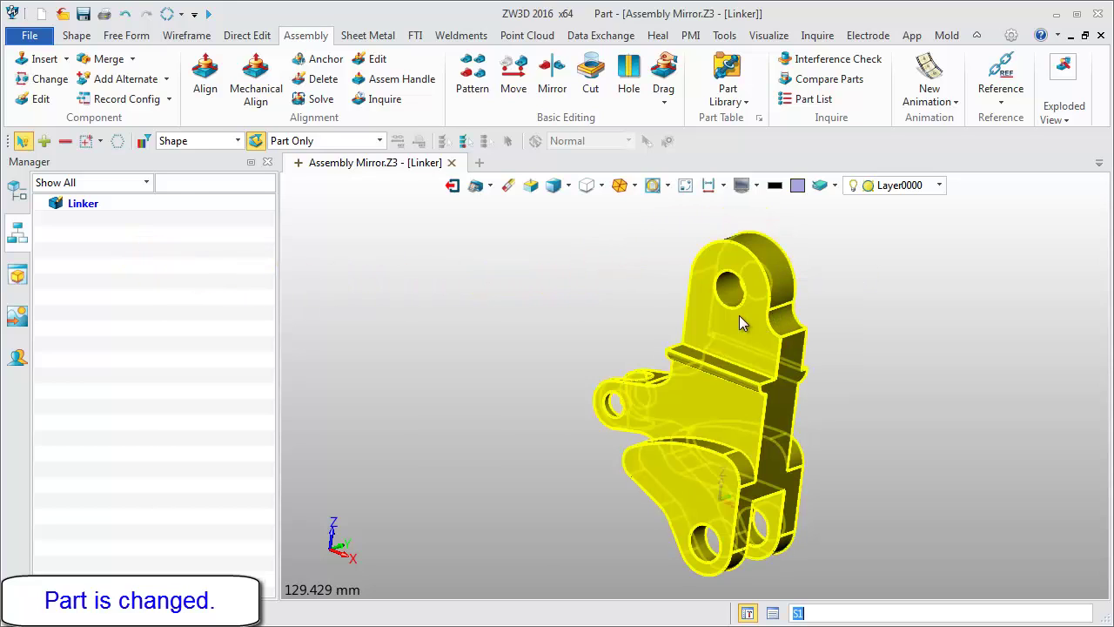
pyautogui.click(606, 310)
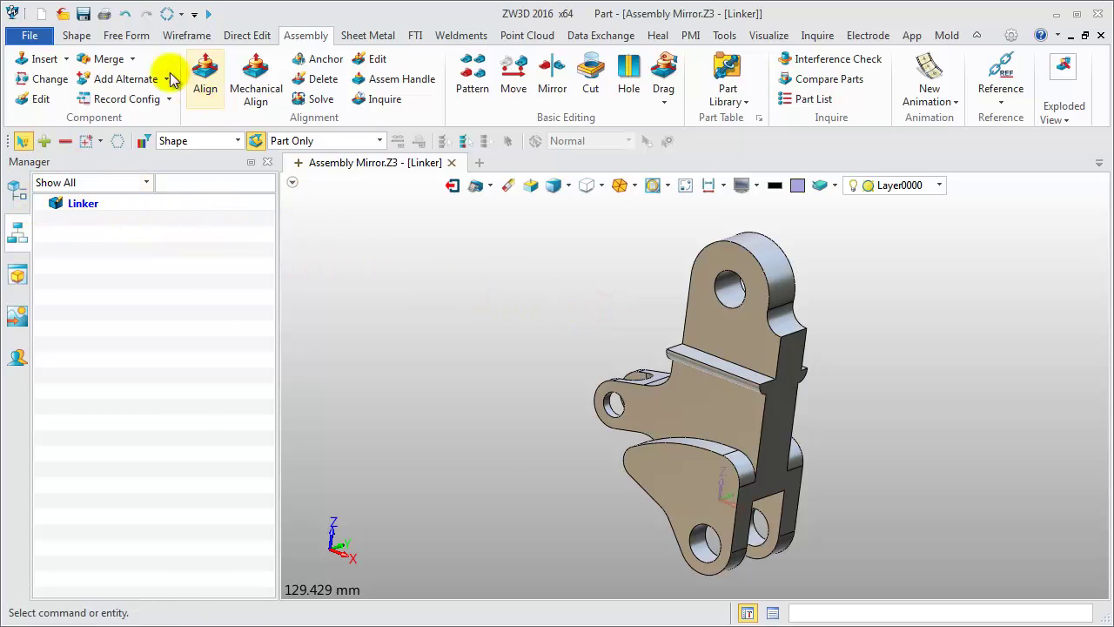
pyautogui.click(105, 13)
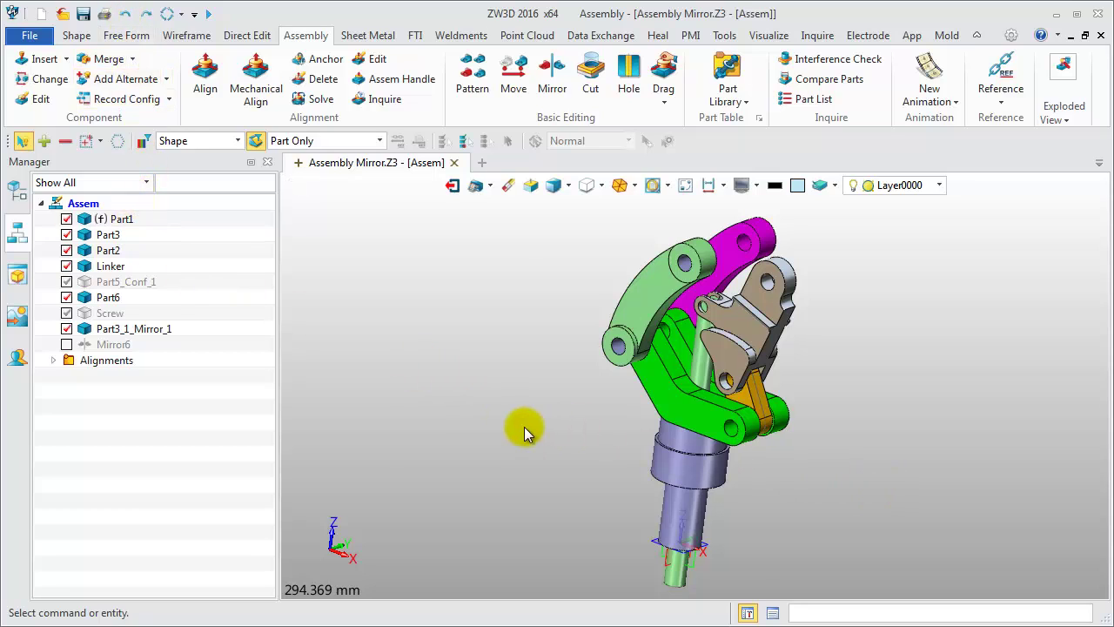
# Step: Show Part5_Conf_1 and the Screw again, and hide the Linker to expose the rod
pyautogui.click(66, 281)
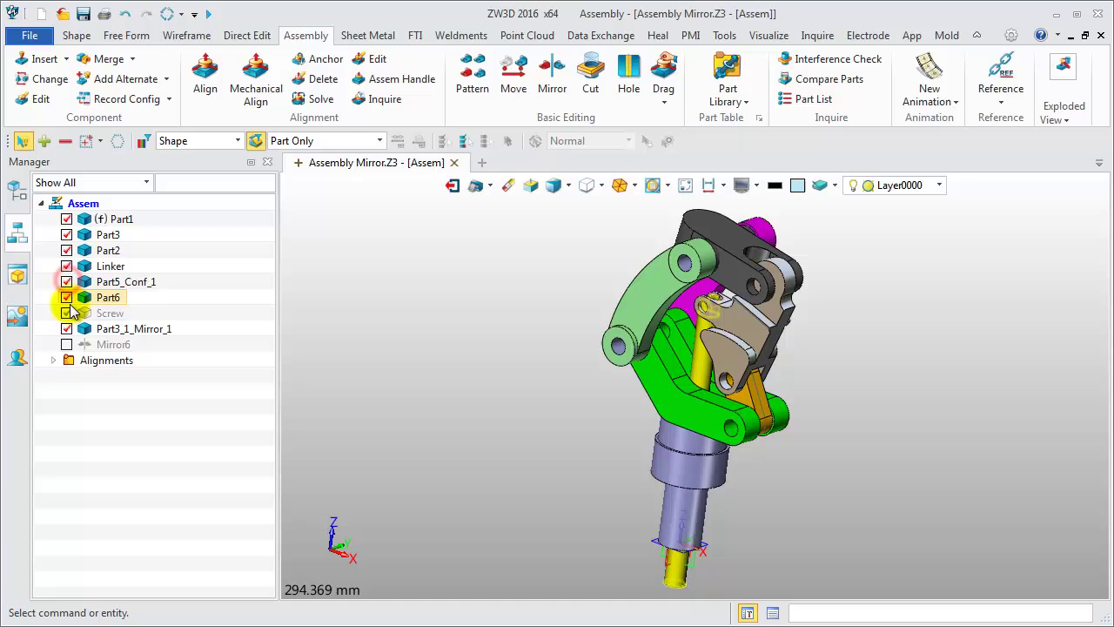
pyautogui.click(66, 312)
pyautogui.moveTo(760, 499); pyautogui.dragTo(681, 521, button='right')
pyautogui.scroll(5, 729, 309)
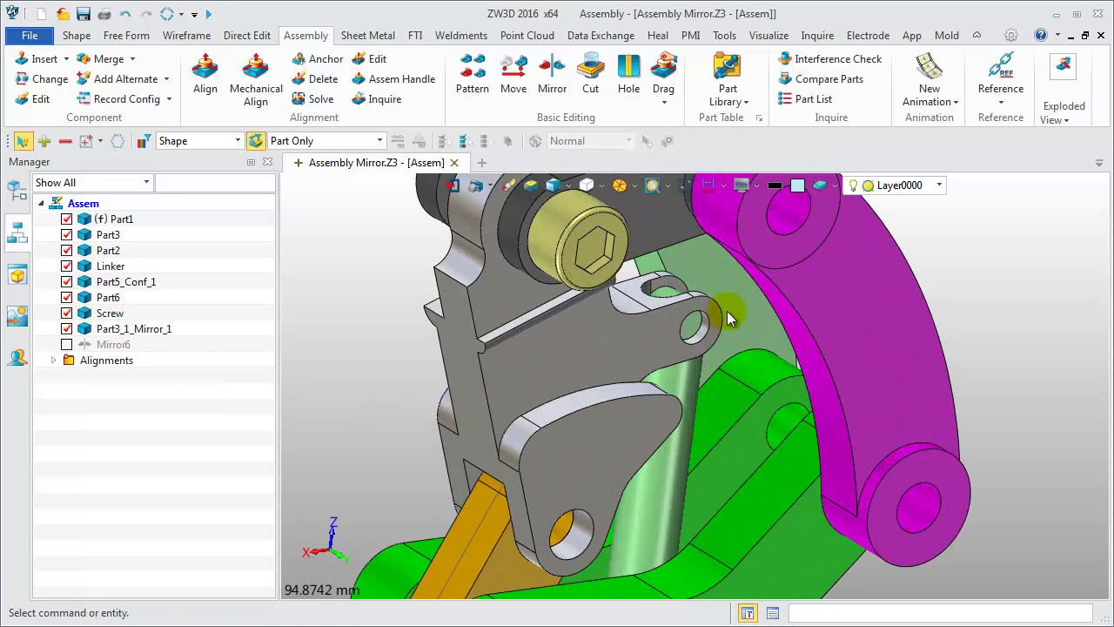
pyautogui.click(66, 266)
pyautogui.scroll(-4, 461, 341)
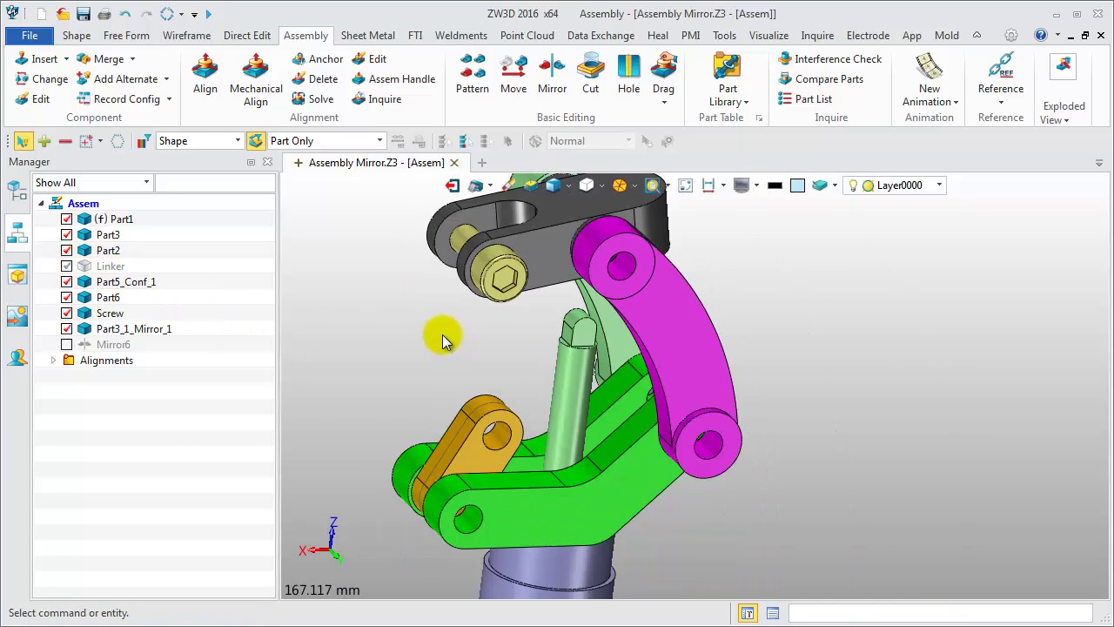
pyautogui.moveTo(443, 341); pyautogui.dragTo(546, 356, button='middle')
# Step: Place an assembly hole at the green rod end's centre of curvature, cutting the rod
pyautogui.click(629, 77)
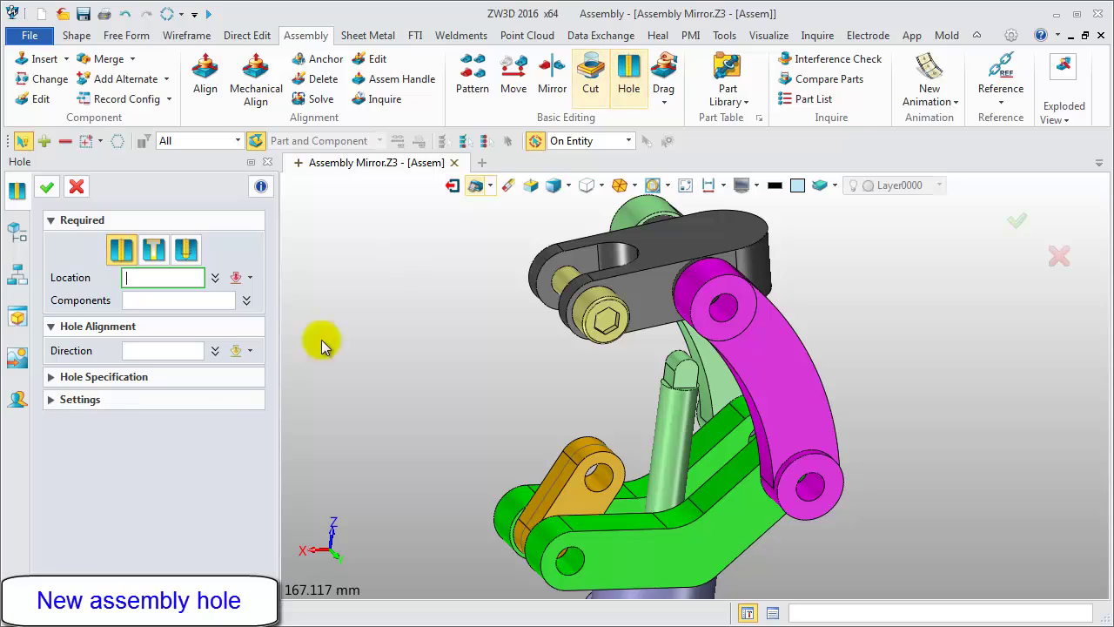
pyautogui.click(49, 379)
pyautogui.click(697, 381)
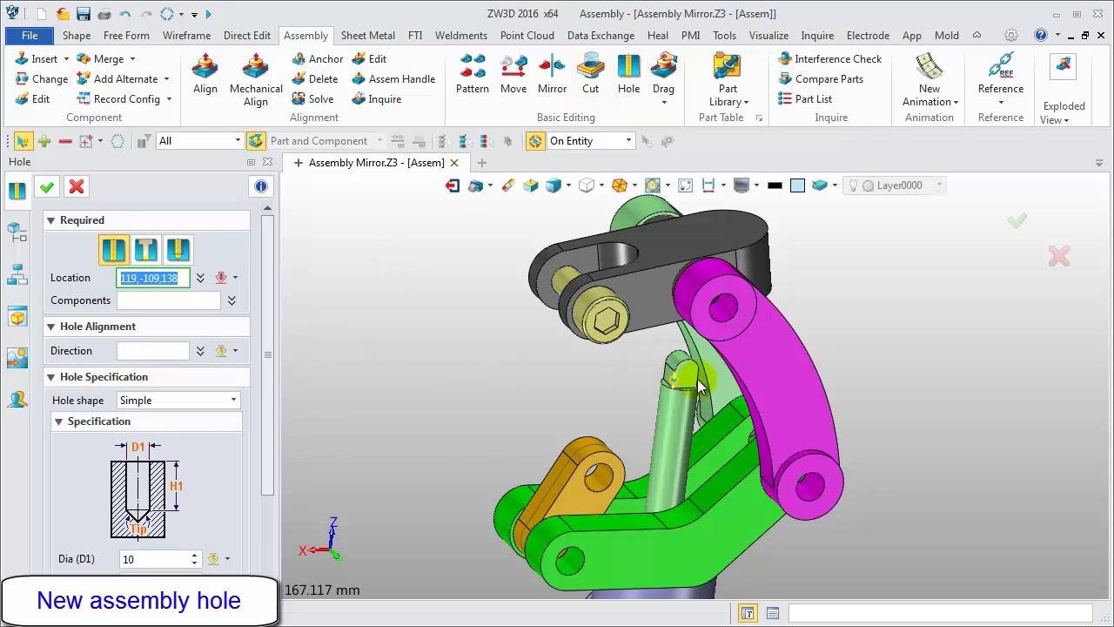
pyautogui.scroll(3, 694, 380)
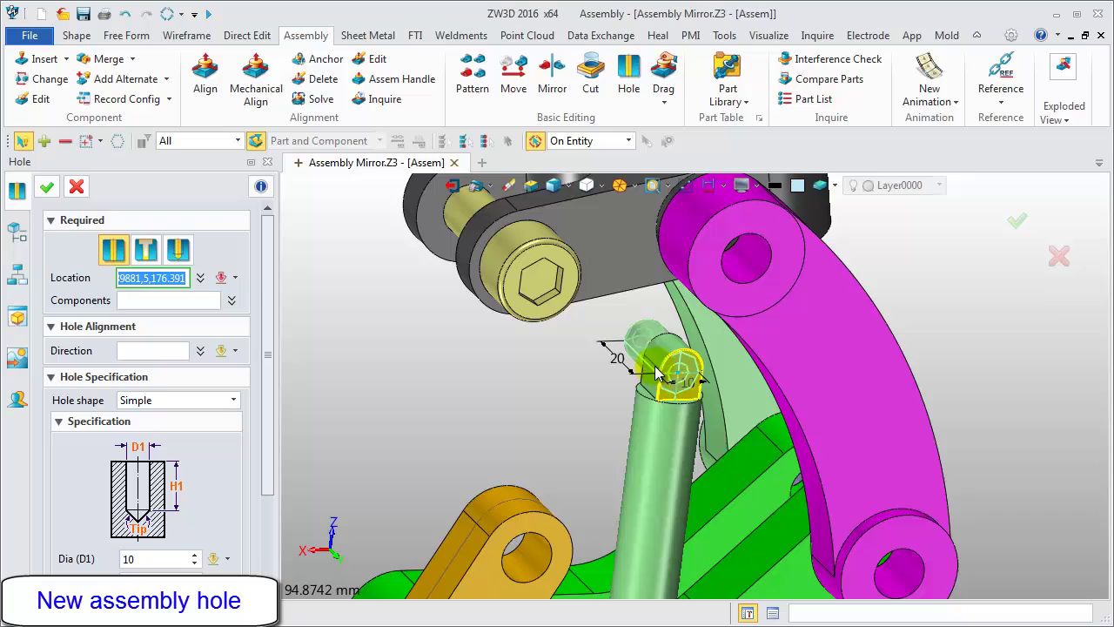
pyautogui.rightClick(583, 357)
pyautogui.click(648, 126)
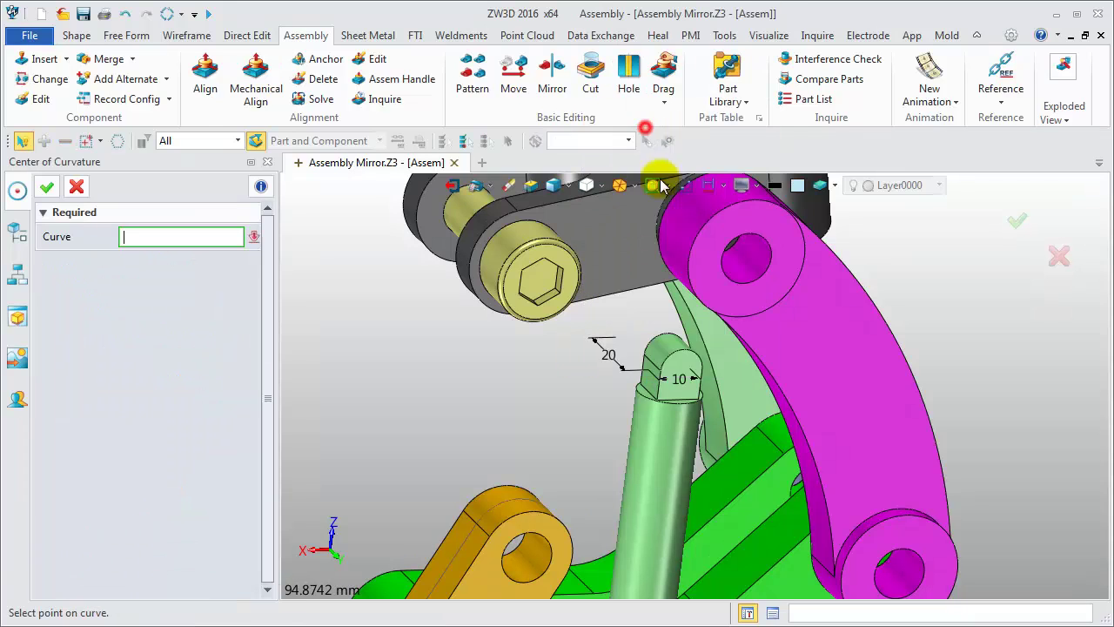
pyautogui.click(685, 361)
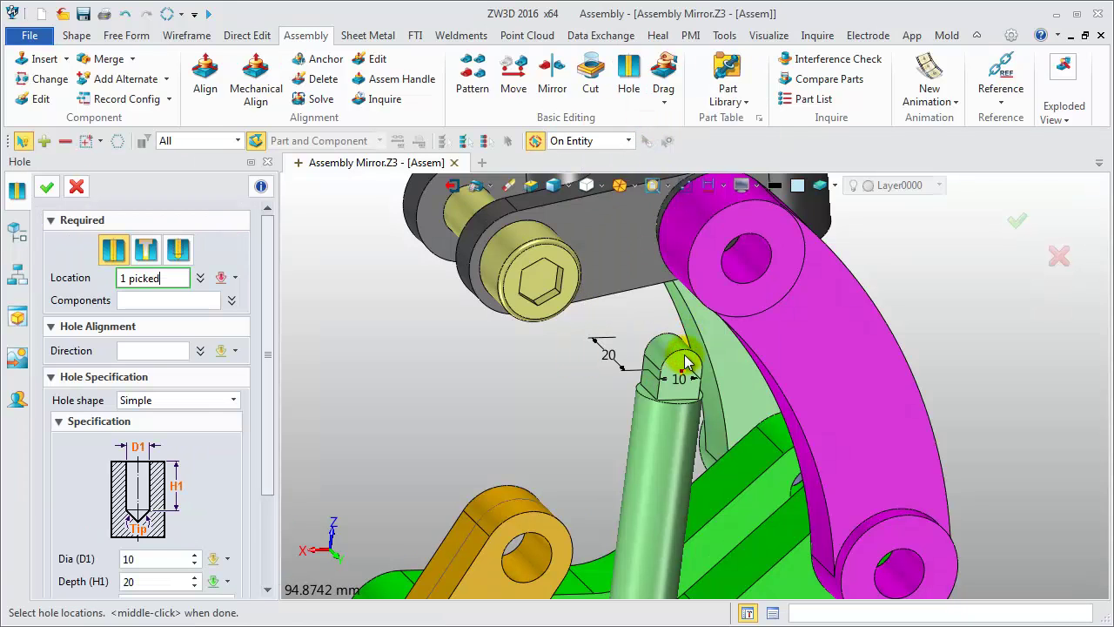
pyautogui.middleClick(686, 361)
pyautogui.click(684, 387)
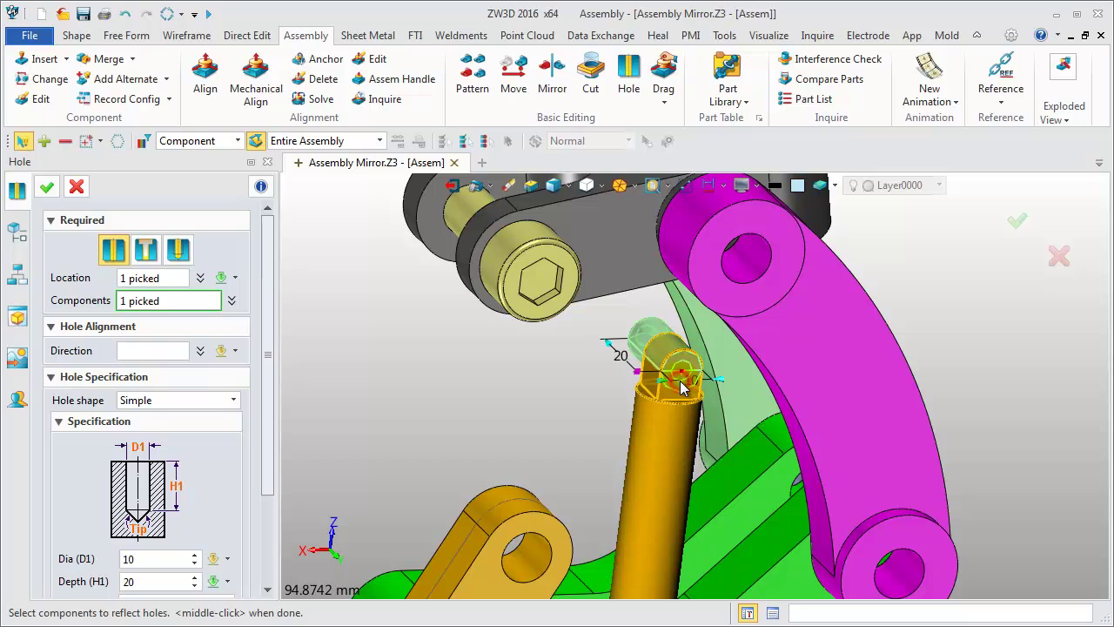
# Step: Set the hole diameter to 8 mm and create the hole
pyautogui.click(153, 558)
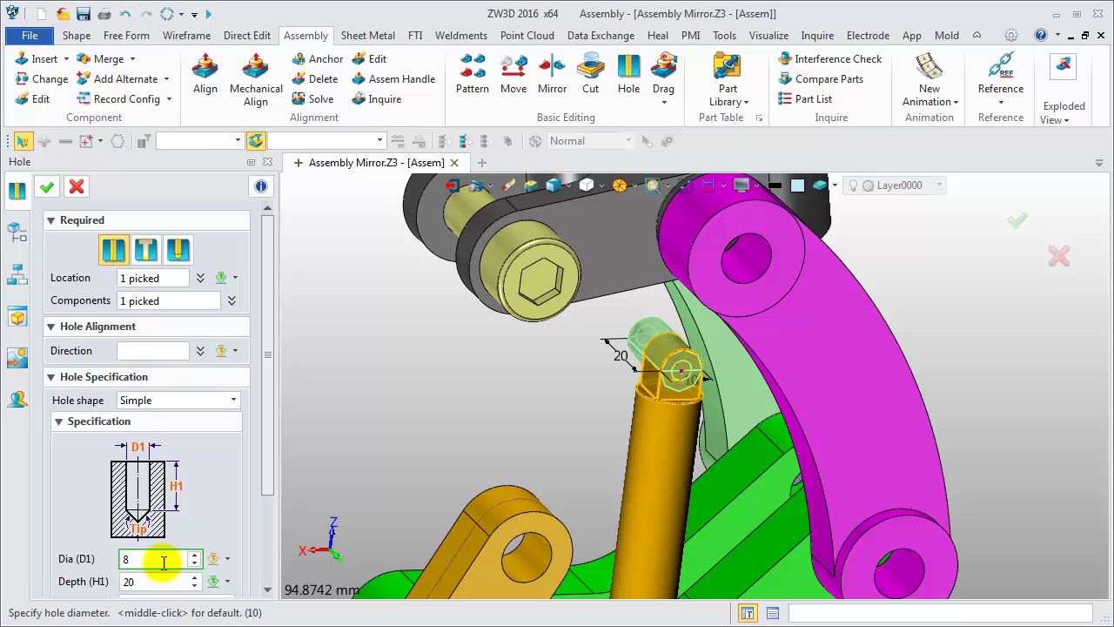
pyautogui.press('Return')
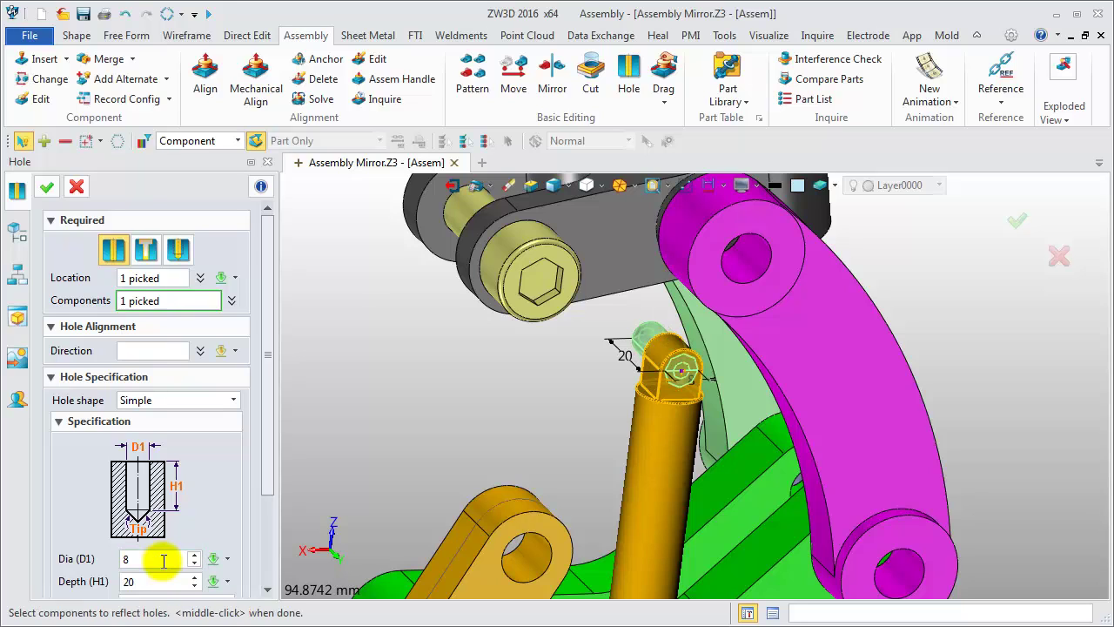
pyautogui.moveTo(269, 372)
pyautogui.mouseDown()
pyautogui.moveTo(261, 464)
pyautogui.moveTo(267, 356)
pyautogui.mouseUp()
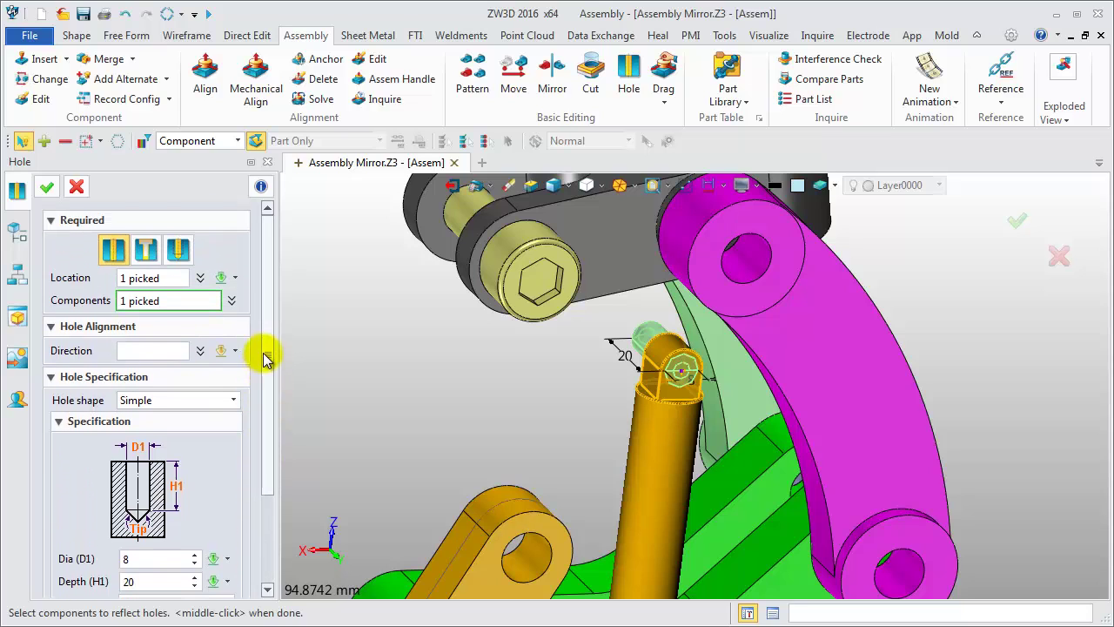
pyautogui.click(50, 188)
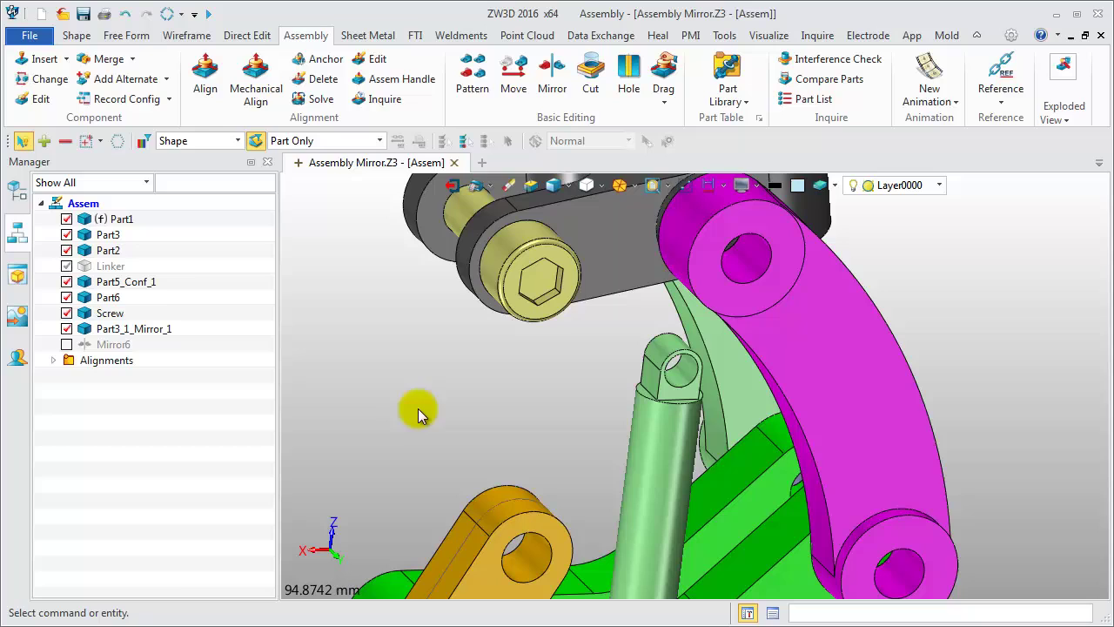
# Step: Re-show the Linker in the Manager tree, then orbit and zoom out to view the full assembly
pyautogui.click(66, 266)
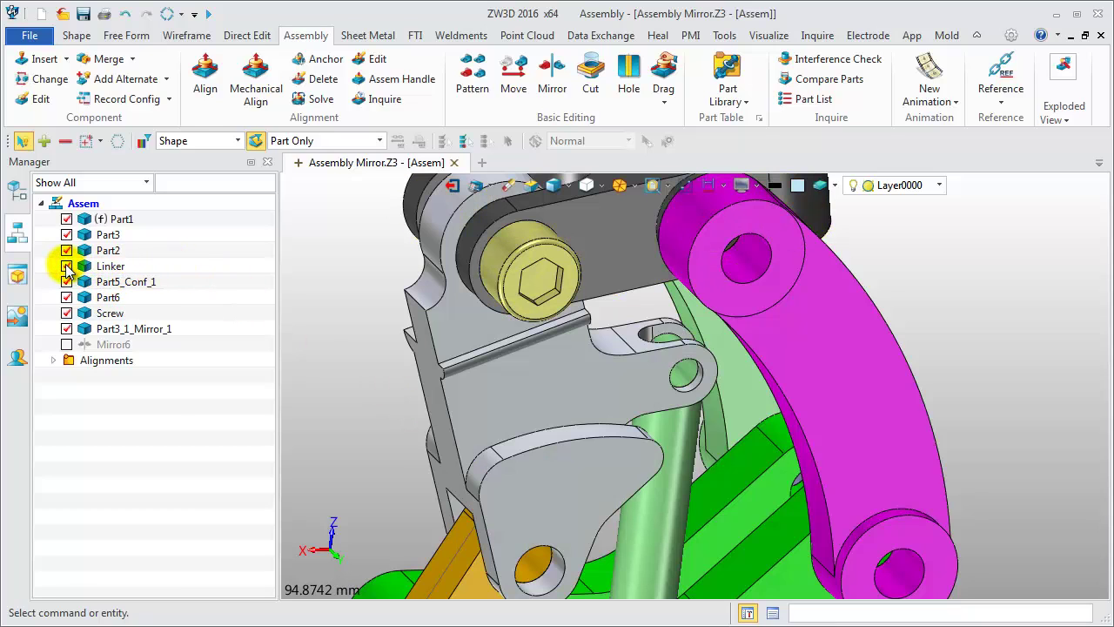
pyautogui.moveTo(706, 466); pyautogui.dragTo(673, 442, button='middle')
pyautogui.scroll(-5, 675, 446)
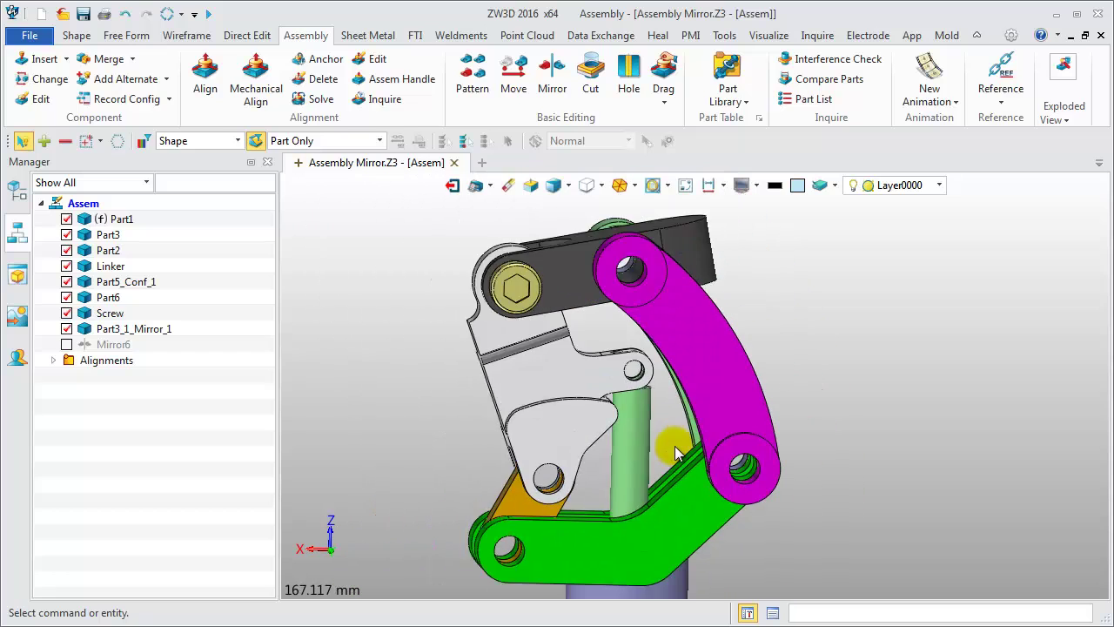
pyautogui.scroll(-2, 454, 428)
pyautogui.moveTo(455, 487); pyautogui.dragTo(530, 386, button='middle')
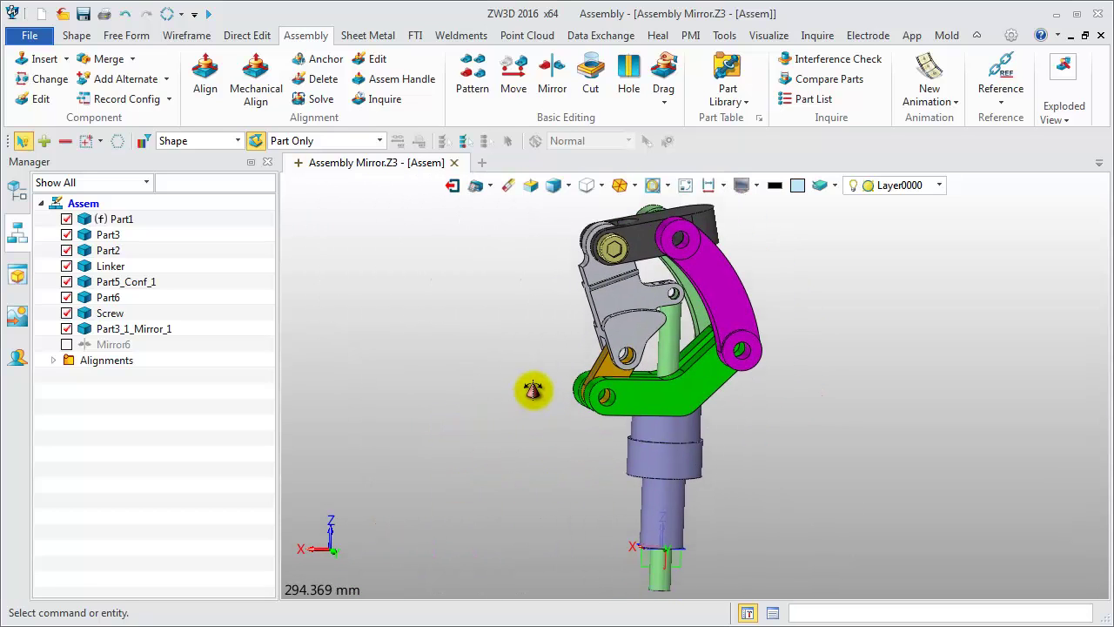
pyautogui.moveTo(814, 512); pyautogui.dragTo(637, 536, button='right')
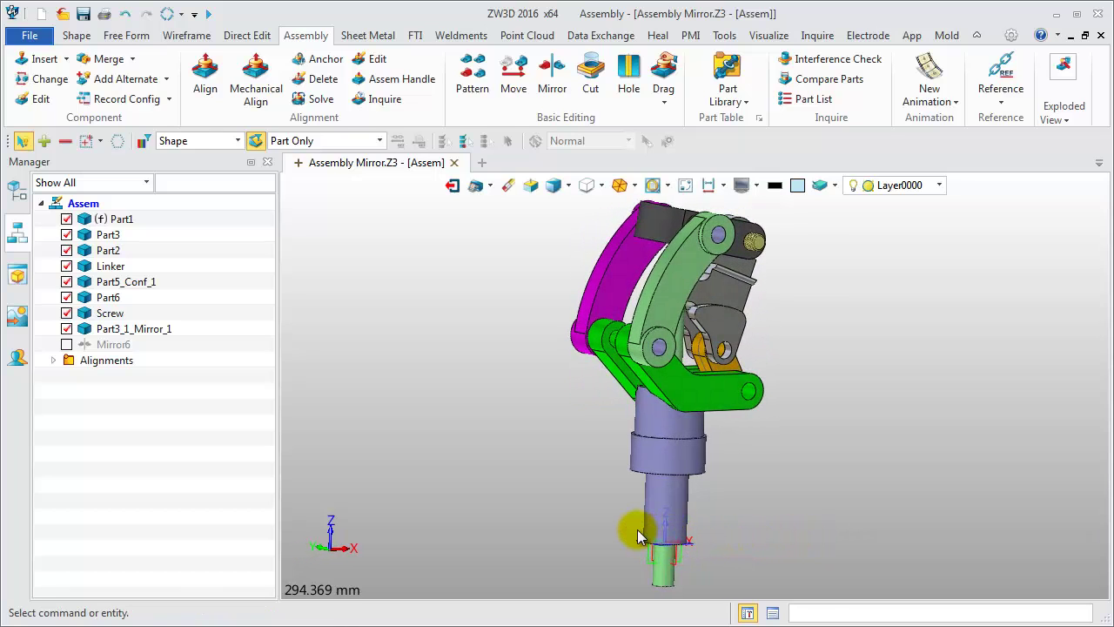